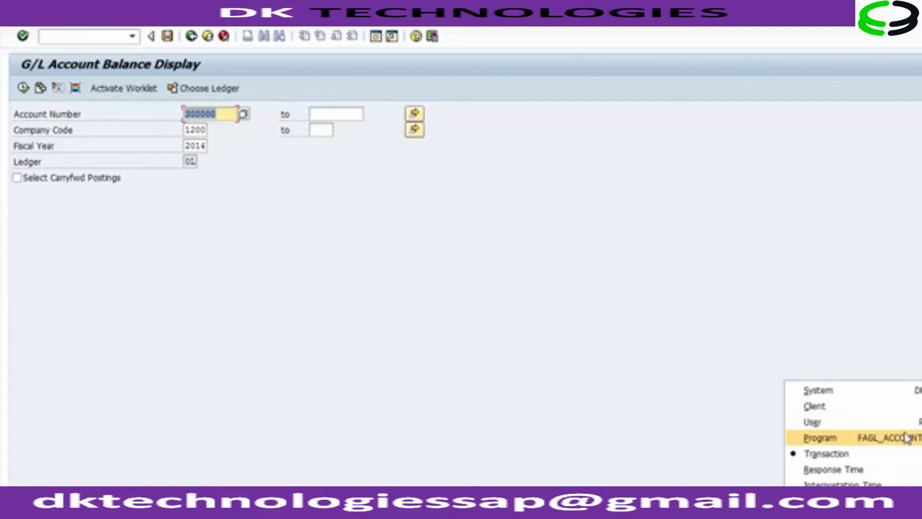
Run the 2014 balance report for account 300000 in company code 1200.
{"action": "left_click", "coordinate": [541, 325]}
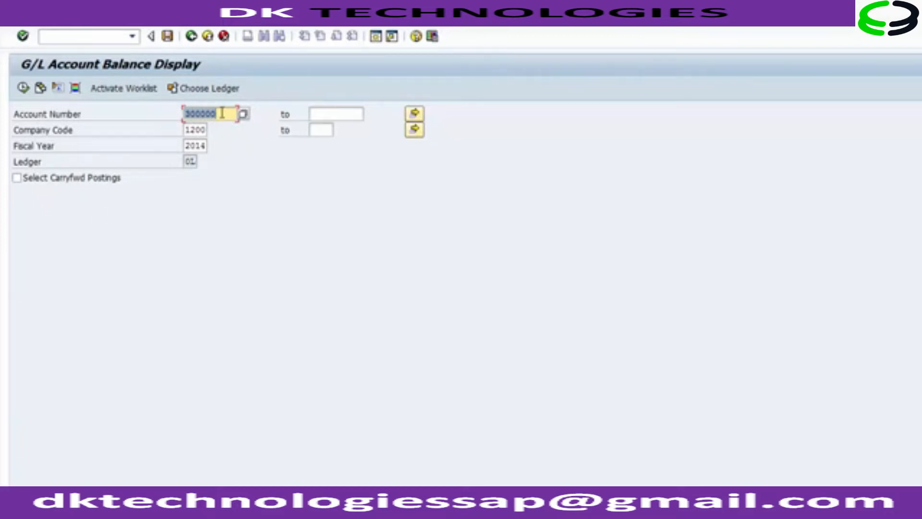
{"action": "double_click", "coordinate": [187, 127]}
{"action": "double_click", "coordinate": [198, 146]}
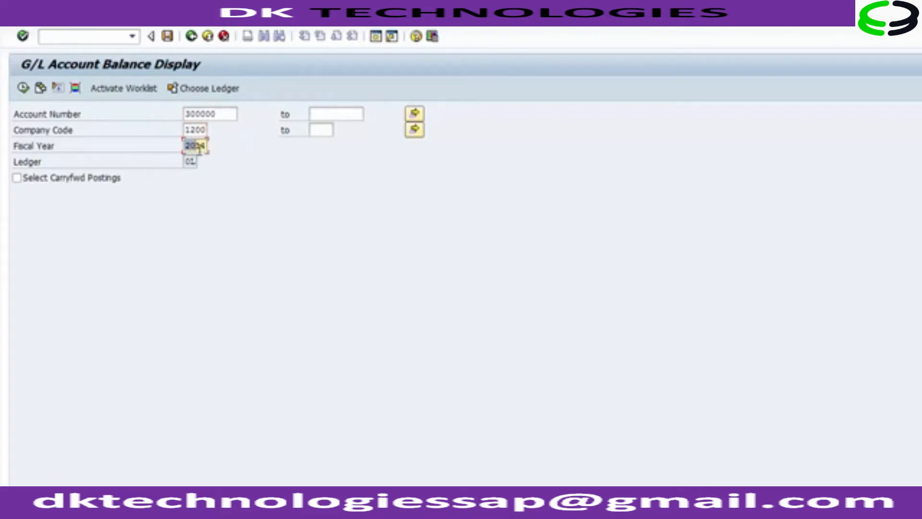
{"action": "left_click", "coordinate": [23, 89]}
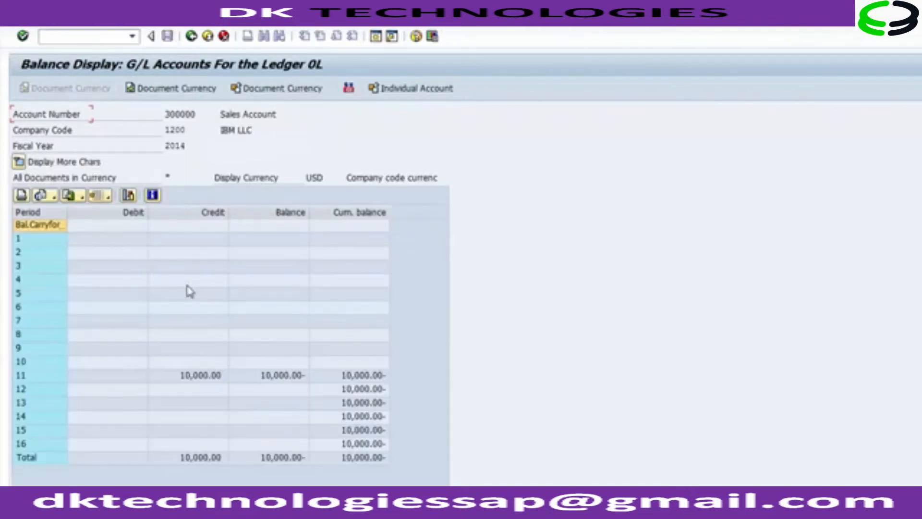
Inspect period 11's 10,000.00 credit and its balance, then return to the slides.
{"action": "left_click", "coordinate": [197, 375]}
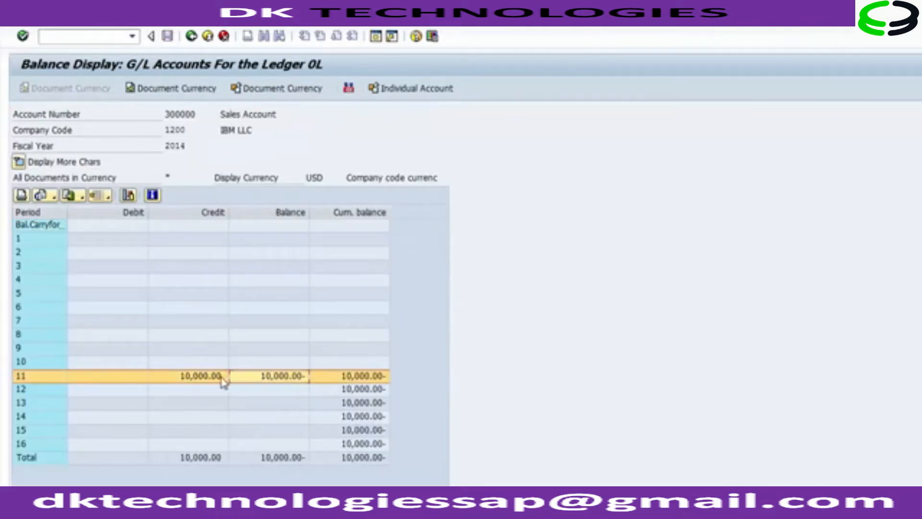
{"action": "left_click", "coordinate": [304, 387]}
{"action": "left_click", "coordinate": [347, 378]}
{"action": "left_click", "coordinate": [263, 378]}
{"action": "left_click", "coordinate": [202, 378]}
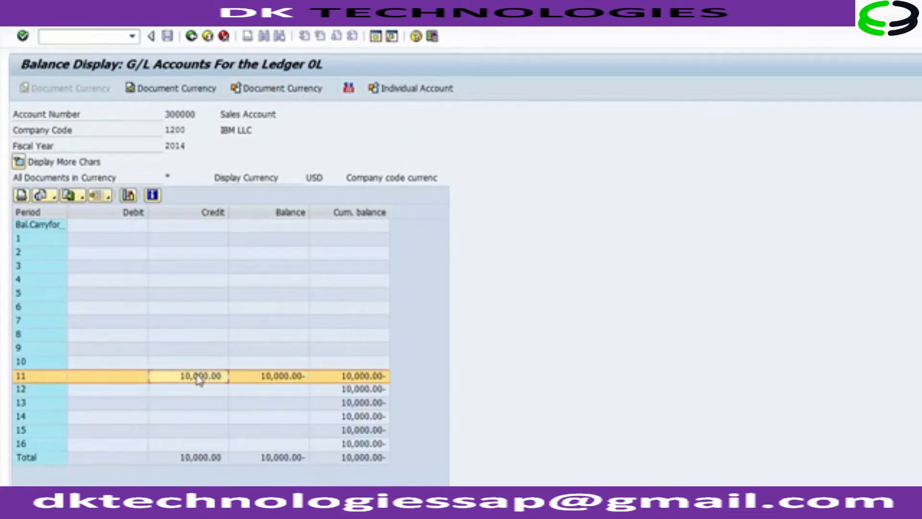
{"action": "key", "text": "alt+Tab"}
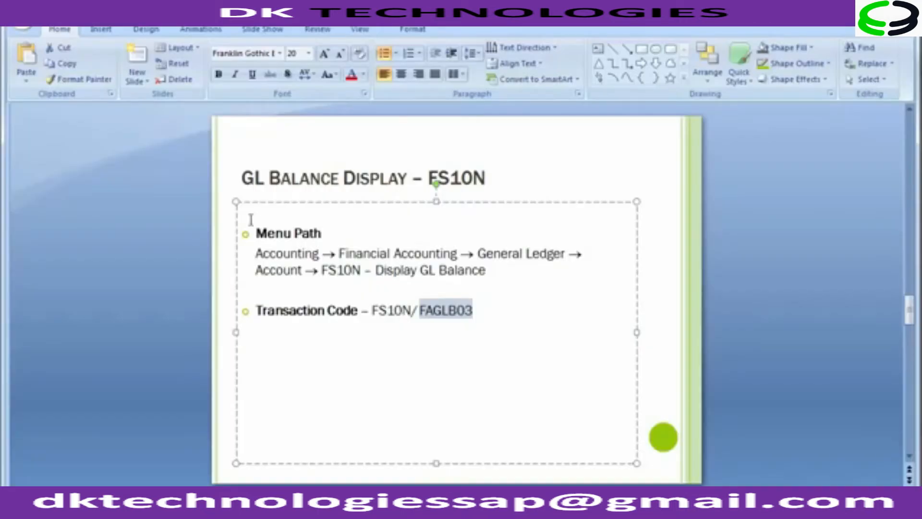
Advance to the FBL3N slide and add '/ FAGLL03' after FBL3N in the transaction code line.
{"action": "left_click", "coordinate": [165, 264]}
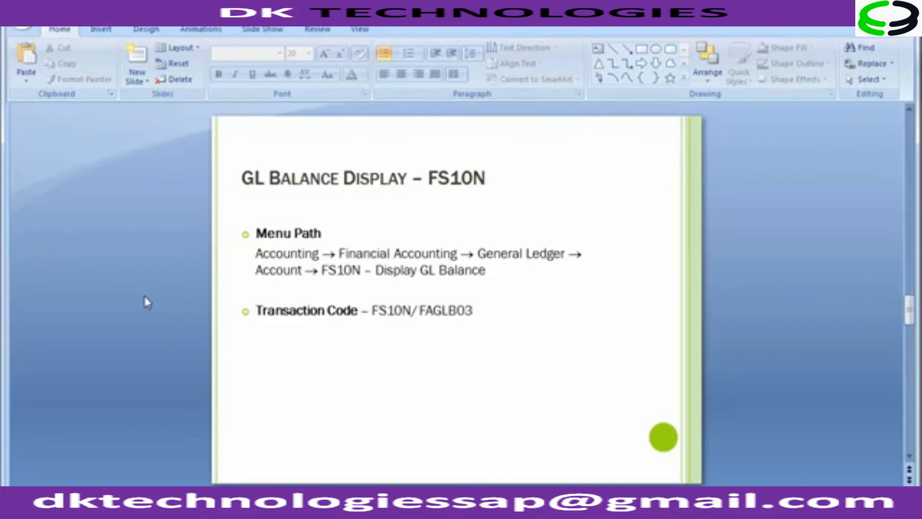
{"action": "scroll", "coordinate": [147, 301], "scroll_direction": "down", "scroll_amount": 1}
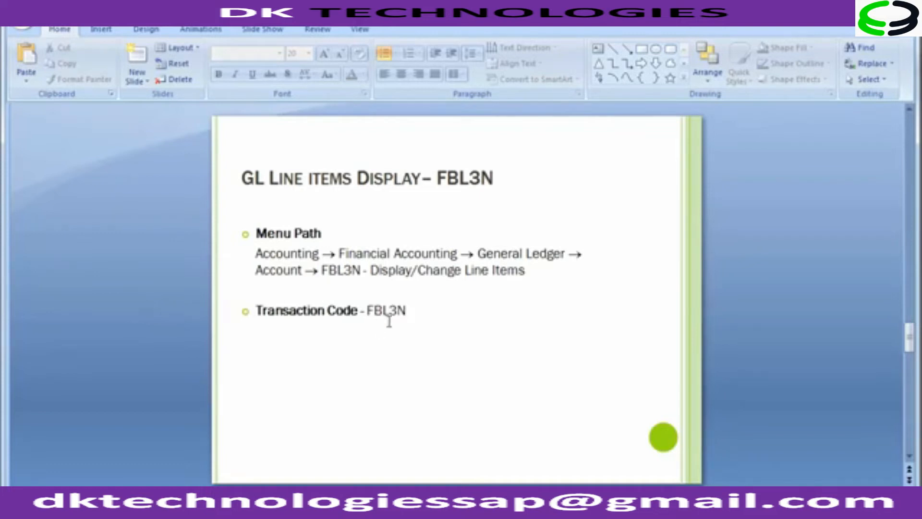
{"action": "left_click", "coordinate": [407, 311]}
{"action": "type", "text": "/"}
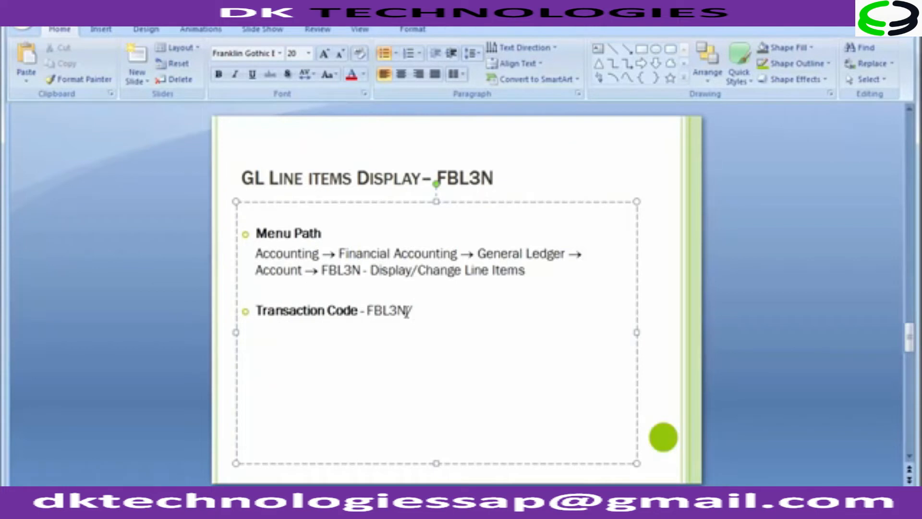
{"action": "type", "text": " FAGLL03"}
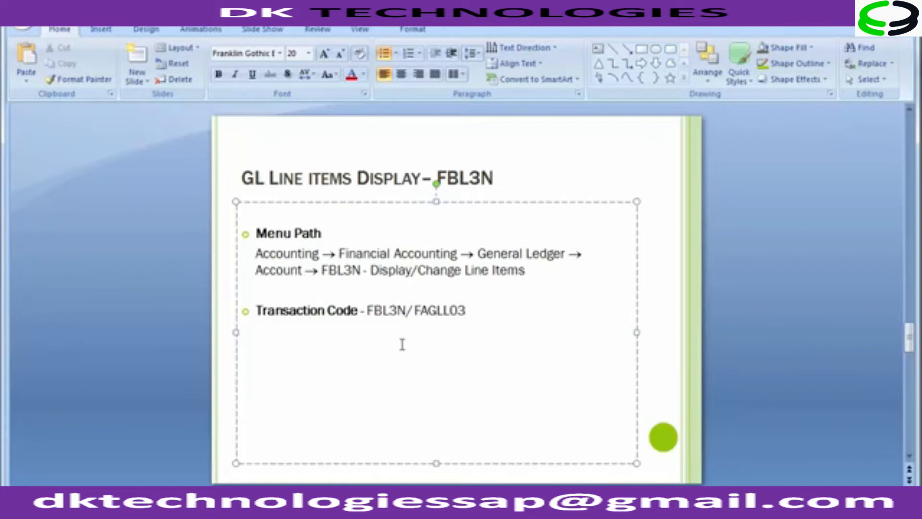
Highlight the letters FBL in the slide title to point them out.
{"action": "left_click", "coordinate": [193, 319]}
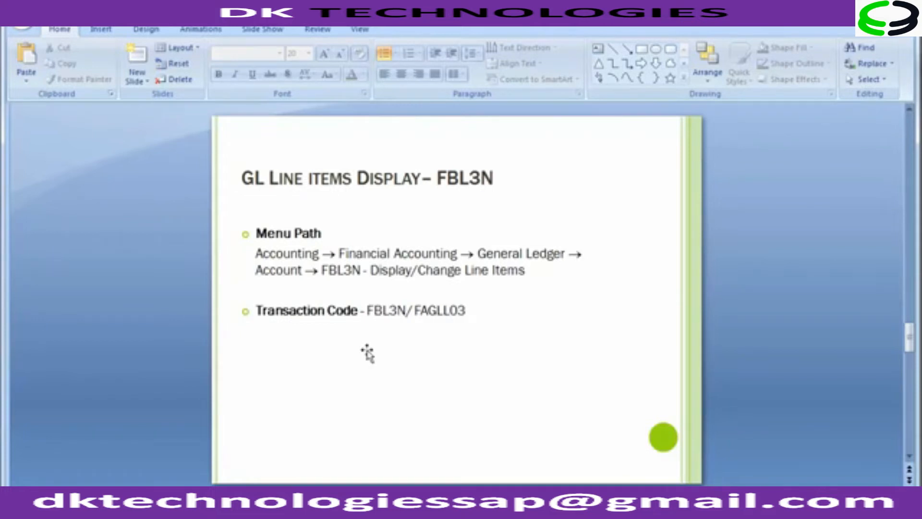
{"action": "left_click_drag", "start_coordinate": [438, 178], "coordinate": [494, 178]}
{"action": "left_click", "coordinate": [160, 246]}
Back in SAP, start transaction FBL3N from Easy Access using /n.
{"action": "mouse_move", "coordinate": [377, 501]}
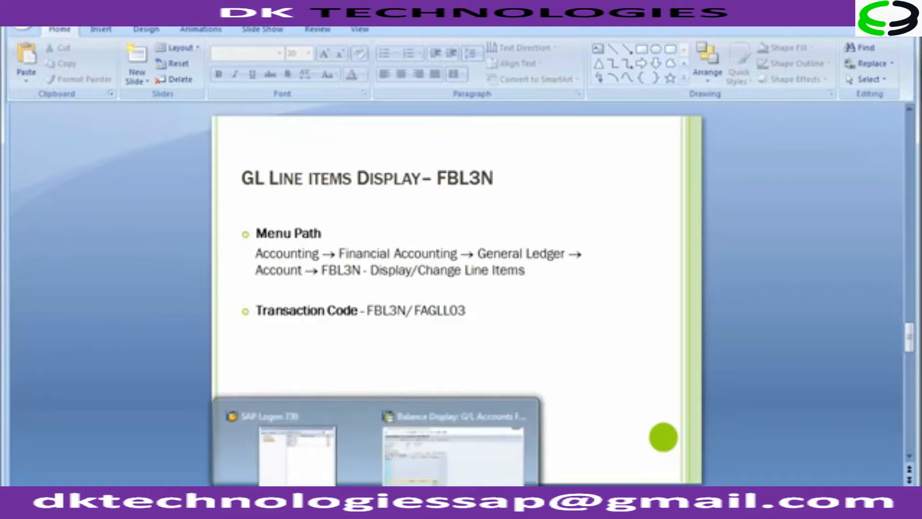
{"action": "left_click", "coordinate": [417, 468]}
{"action": "left_click", "coordinate": [88, 37]}
{"action": "type", "text": "/n"}
{"action": "key", "text": "Return"}
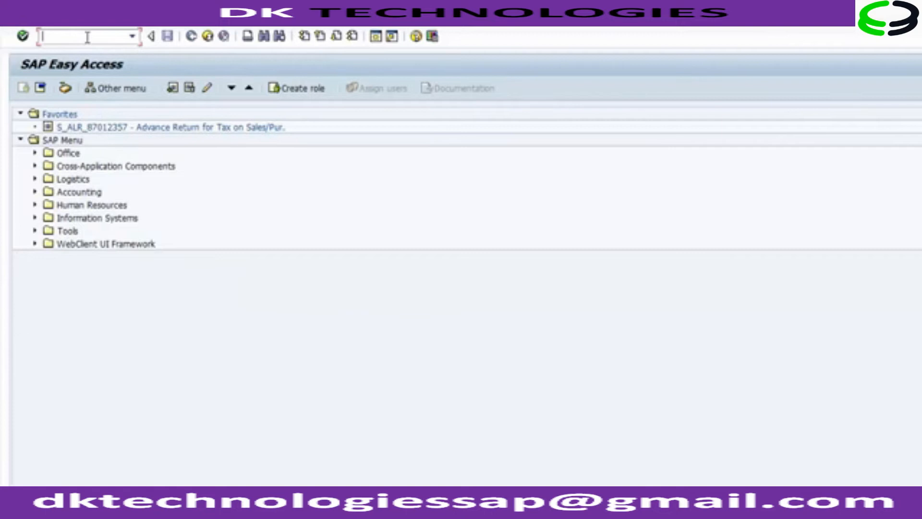
{"action": "type", "text": "FBL3N"}
{"action": "key", "text": "Return"}
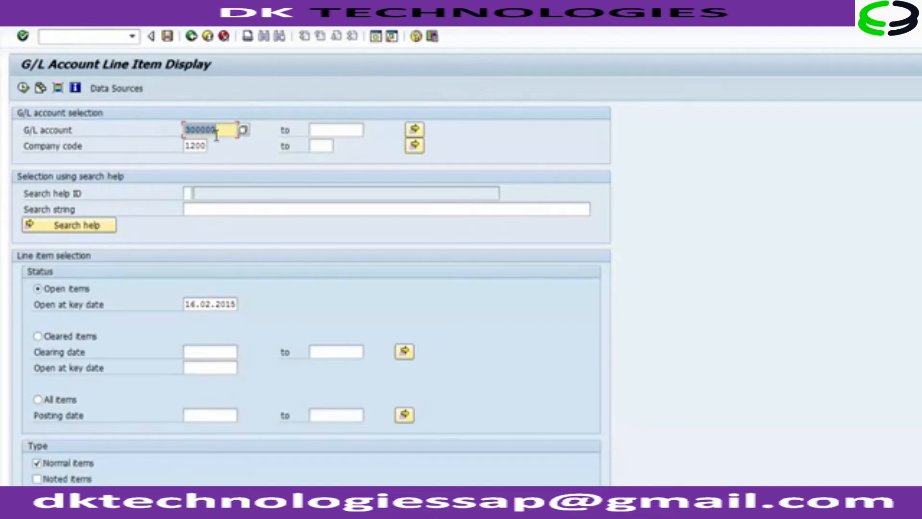
Review account 300000, company code 1200 and the item status options, leaving Open items selected.
{"action": "left_click", "coordinate": [194, 145]}
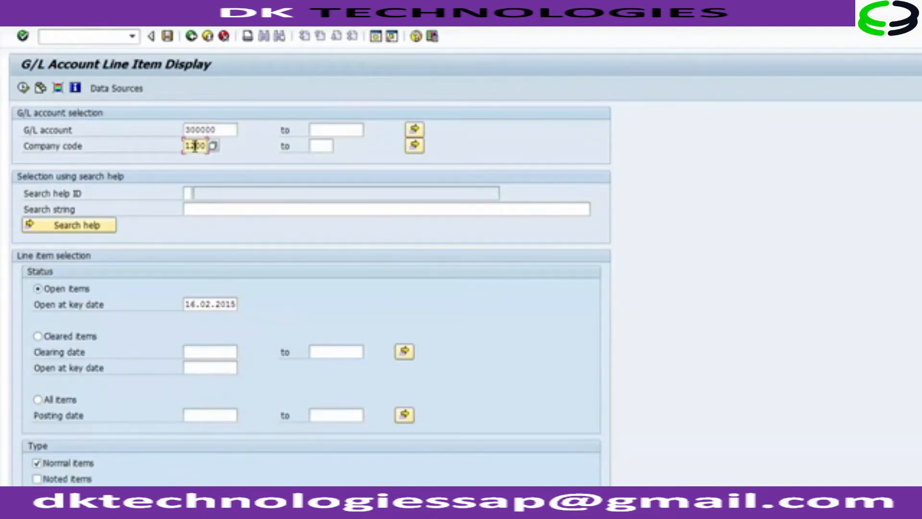
{"action": "left_click", "coordinate": [224, 129]}
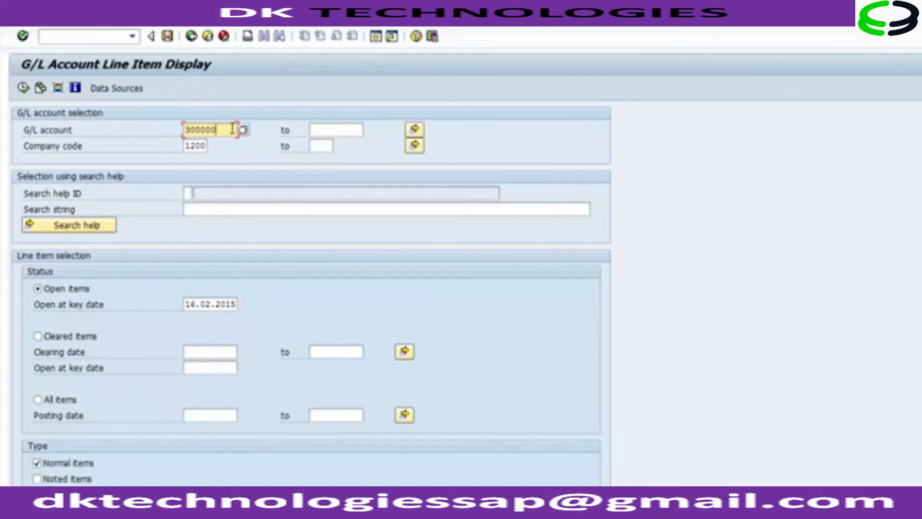
{"action": "left_click_drag", "start_coordinate": [233, 129], "coordinate": [182, 130]}
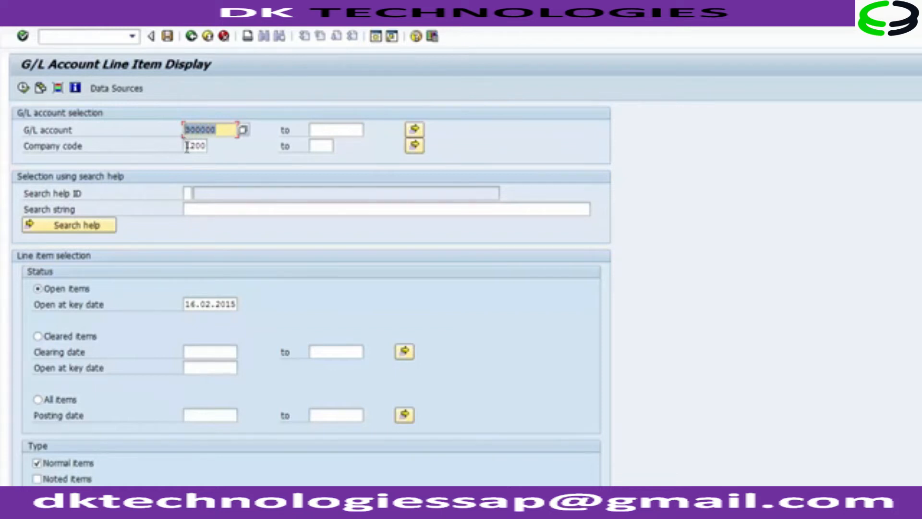
{"action": "left_click_drag", "start_coordinate": [187, 146], "coordinate": [210, 146]}
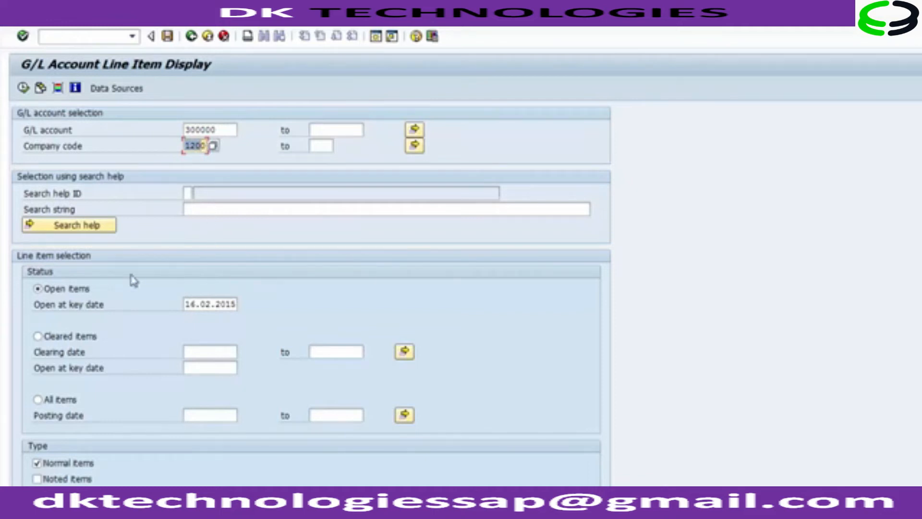
{"action": "left_click", "coordinate": [85, 290]}
{"action": "left_click", "coordinate": [67, 344]}
{"action": "left_click", "coordinate": [50, 400]}
{"action": "left_click", "coordinate": [64, 294]}
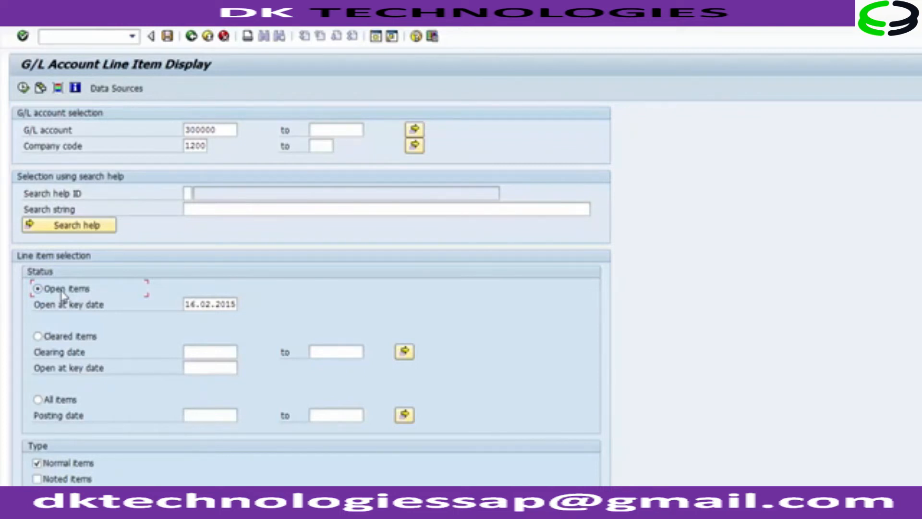
{"action": "left_click_drag", "start_coordinate": [183, 303], "coordinate": [243, 303]}
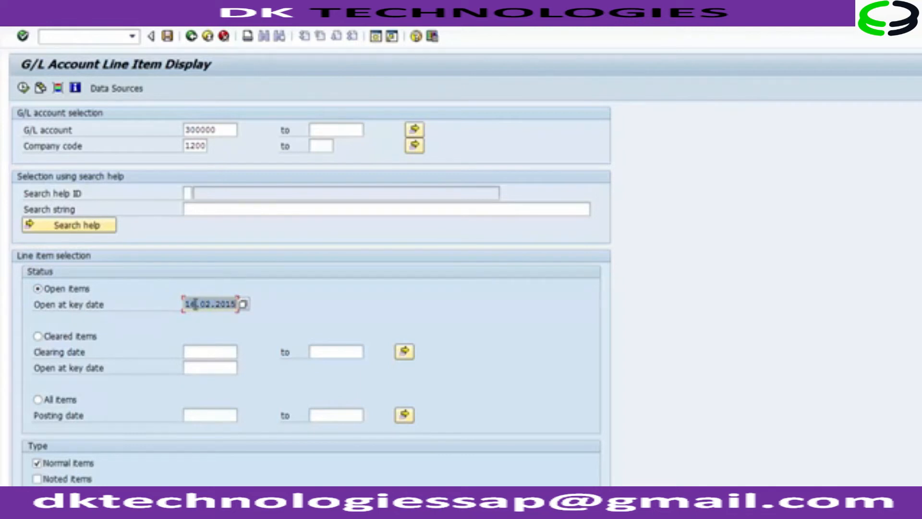
{"action": "left_click", "coordinate": [241, 303]}
{"action": "left_click", "coordinate": [161, 305]}
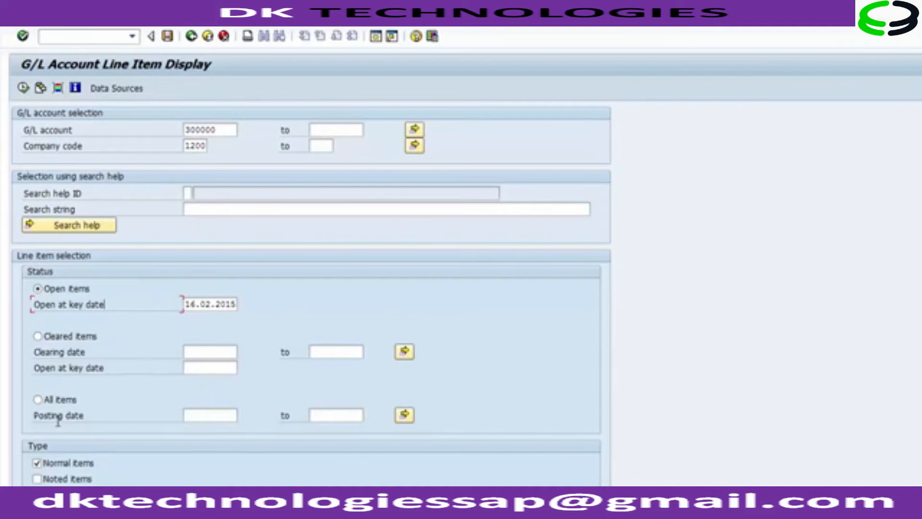
{"action": "left_click", "coordinate": [57, 407]}
{"action": "left_click", "coordinate": [192, 414]}
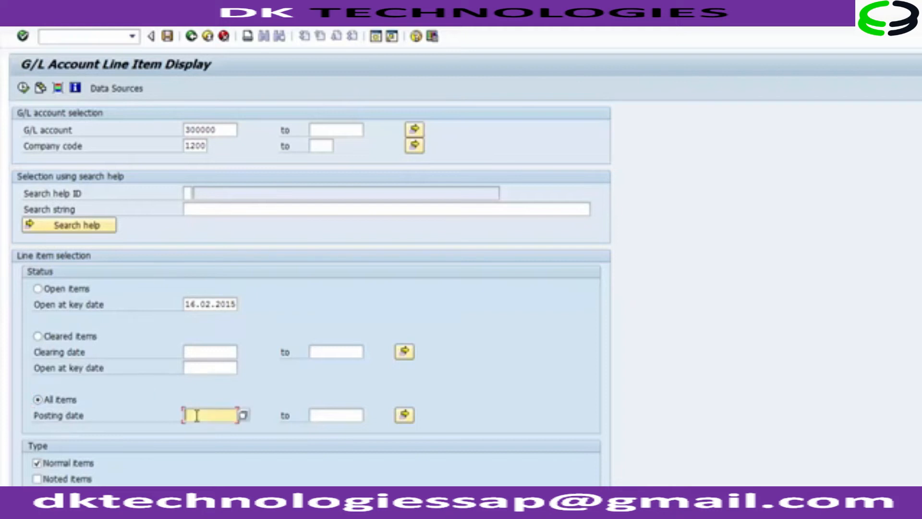
{"action": "left_click", "coordinate": [344, 414]}
{"action": "left_click", "coordinate": [198, 414]}
{"action": "left_click", "coordinate": [330, 415]}
{"action": "left_click", "coordinate": [197, 415]}
{"action": "left_click", "coordinate": [324, 416]}
{"action": "left_click", "coordinate": [213, 415]}
{"action": "left_click", "coordinate": [322, 416]}
{"action": "left_click", "coordinate": [196, 414]}
{"action": "left_click", "coordinate": [311, 416]}
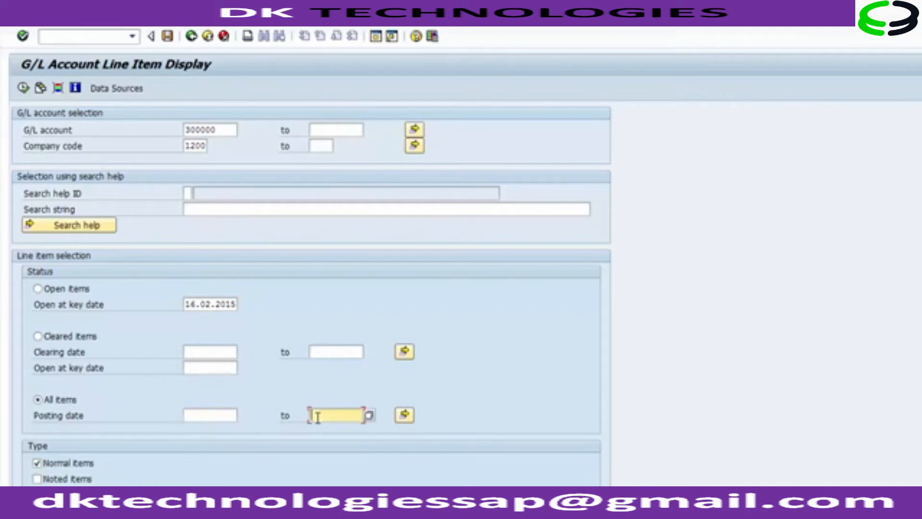
{"action": "left_click", "coordinate": [37, 289]}
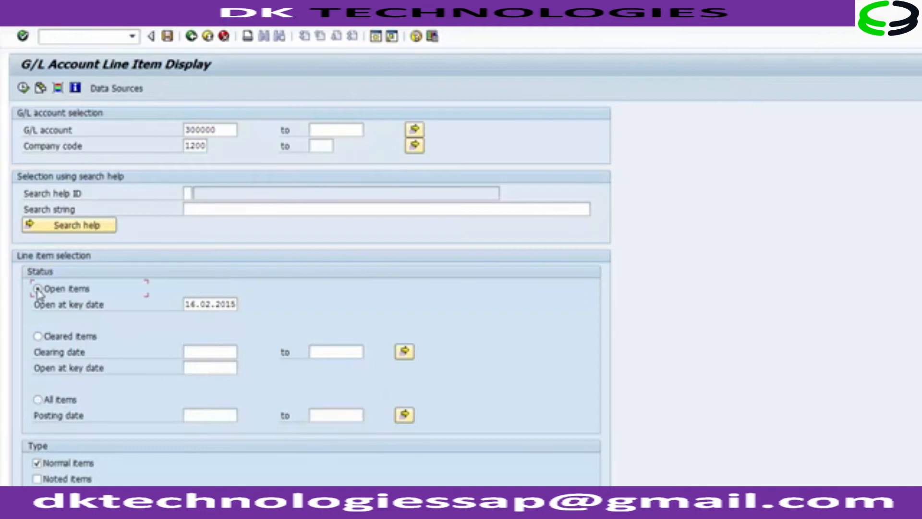
{"action": "left_click", "coordinate": [224, 132]}
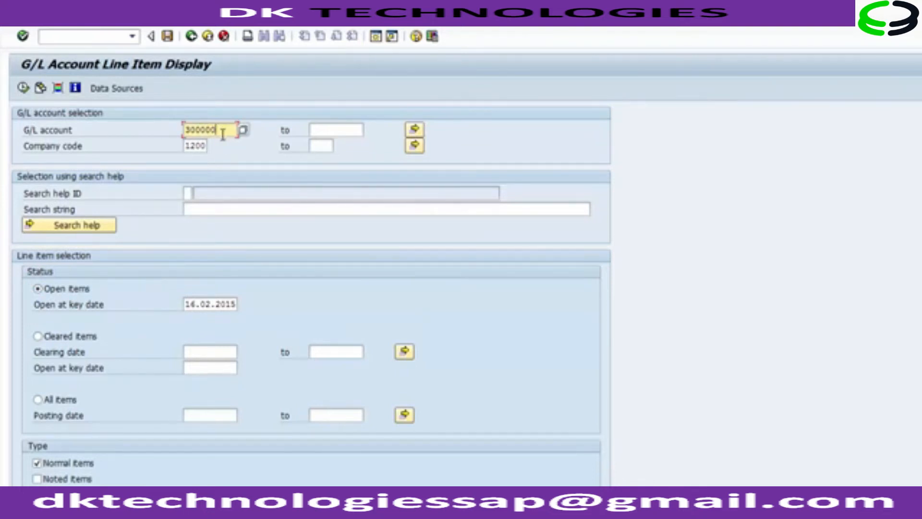
{"action": "double_click", "coordinate": [208, 147]}
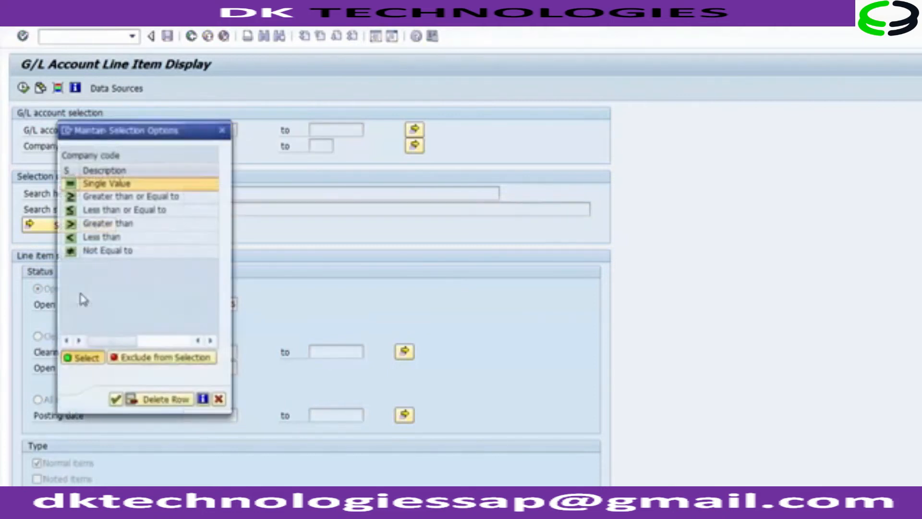
{"action": "left_click", "coordinate": [219, 400]}
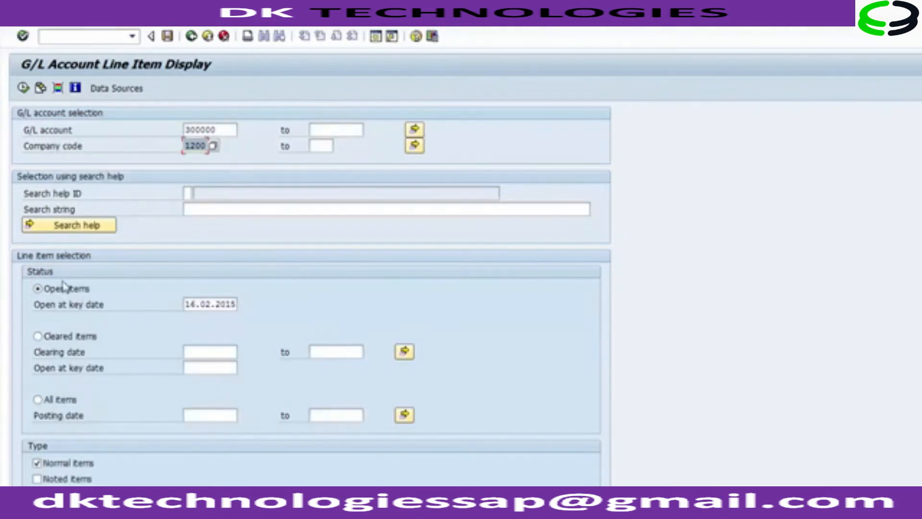
{"action": "left_click", "coordinate": [58, 294]}
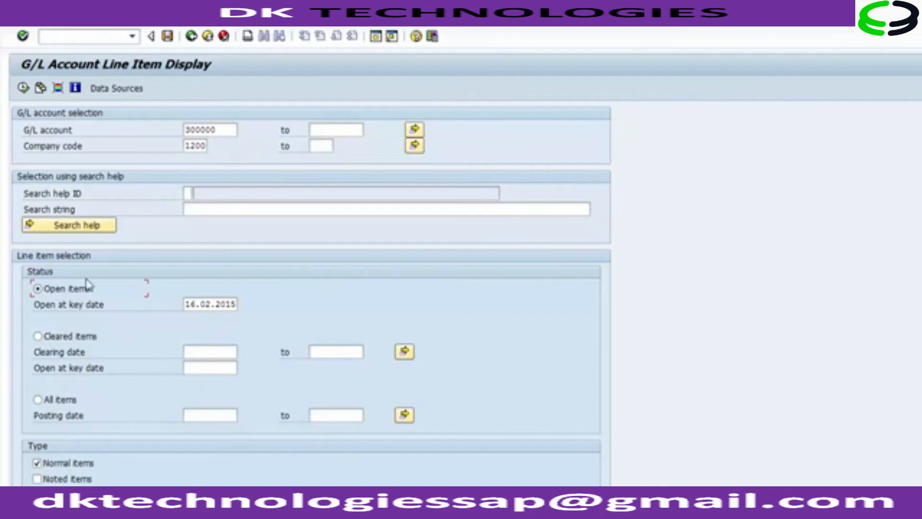
{"action": "left_click", "coordinate": [199, 305]}
{"action": "left_click_drag", "start_coordinate": [199, 306], "coordinate": [238, 303]}
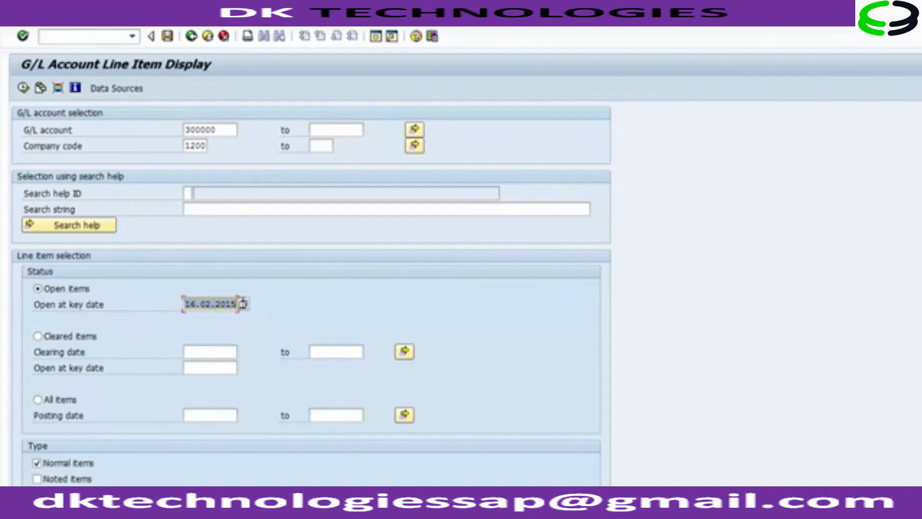
{"action": "left_click", "coordinate": [23, 88]}
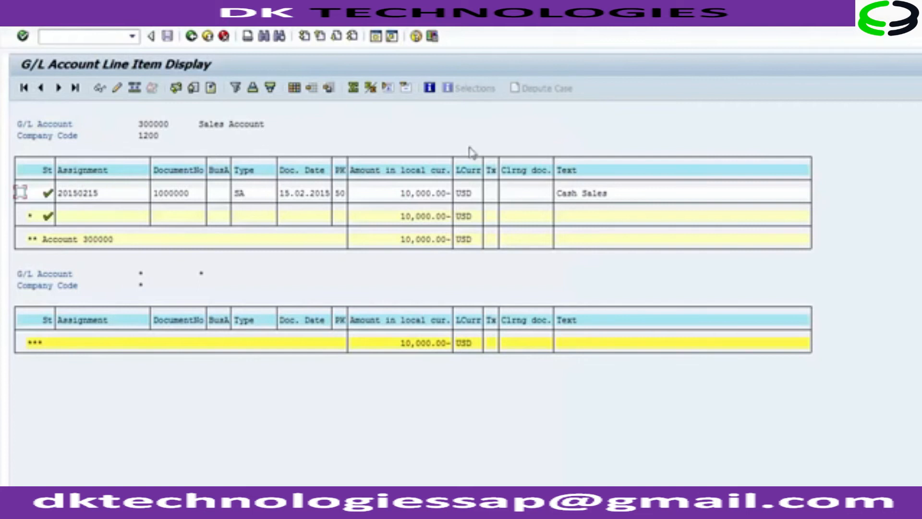
{"action": "left_click", "coordinate": [80, 195]}
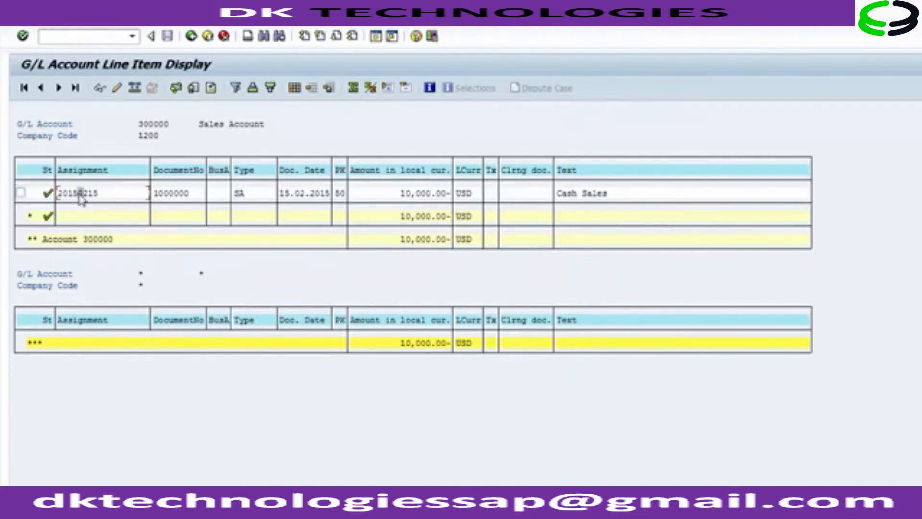
{"action": "left_click", "coordinate": [177, 195]}
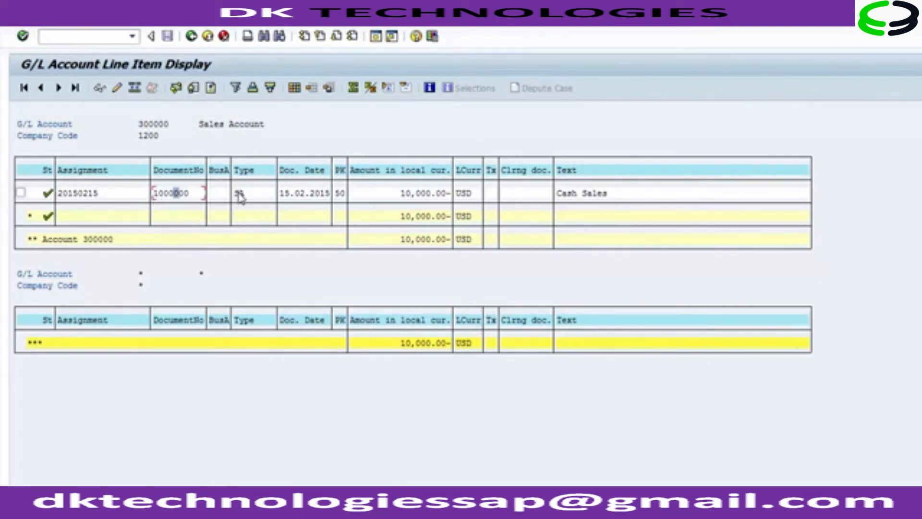
{"action": "left_click", "coordinate": [223, 195]}
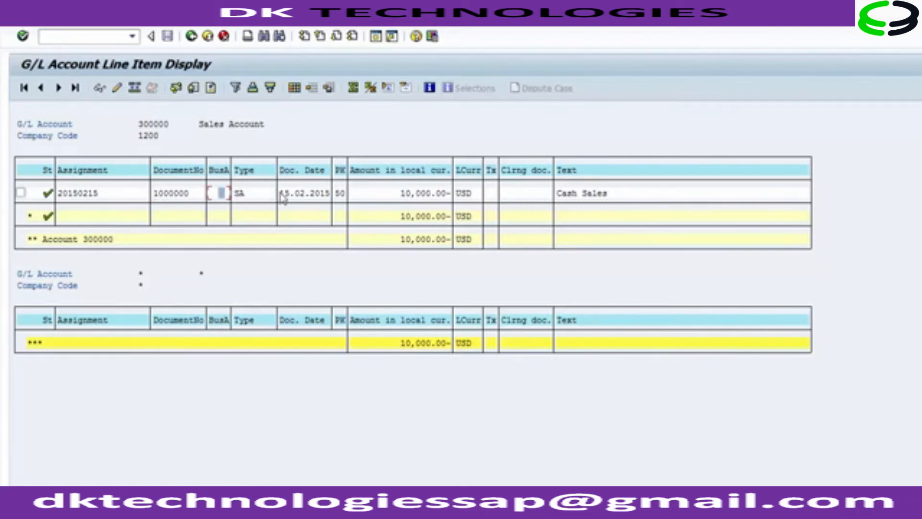
{"action": "left_click", "coordinate": [240, 197]}
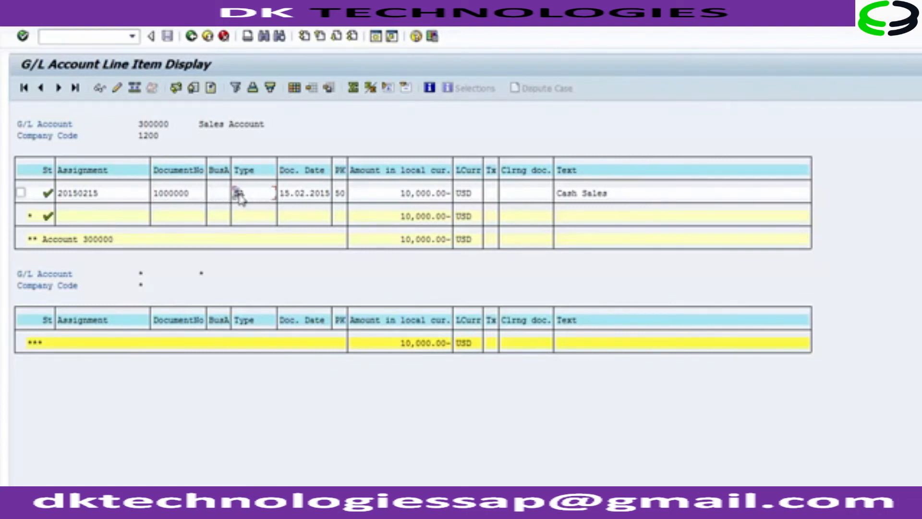
{"action": "left_click", "coordinate": [285, 198]}
{"action": "left_click", "coordinate": [339, 195]}
{"action": "left_click", "coordinate": [402, 194]}
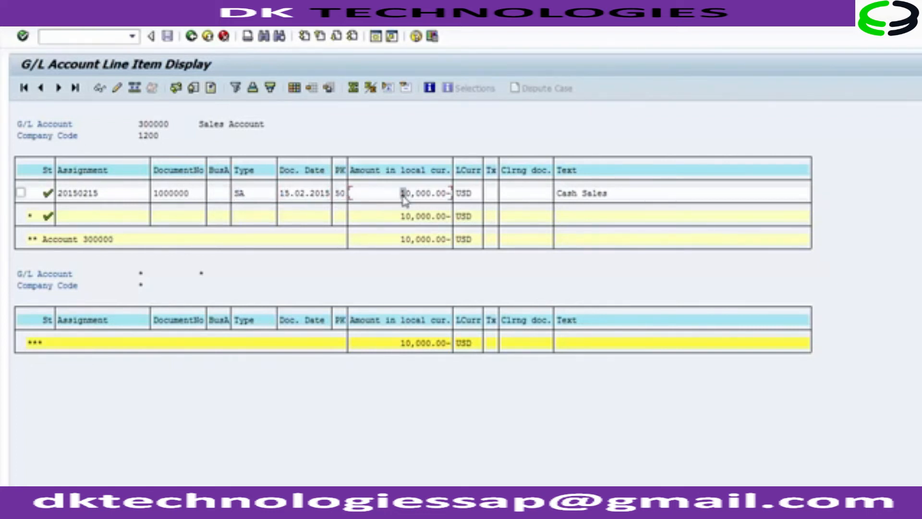
{"action": "left_click", "coordinate": [458, 195]}
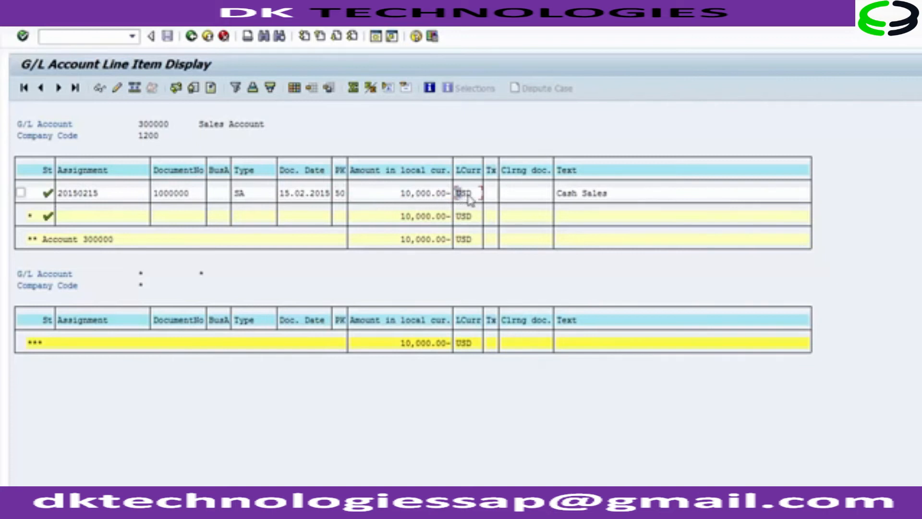
{"action": "left_click", "coordinate": [559, 197]}
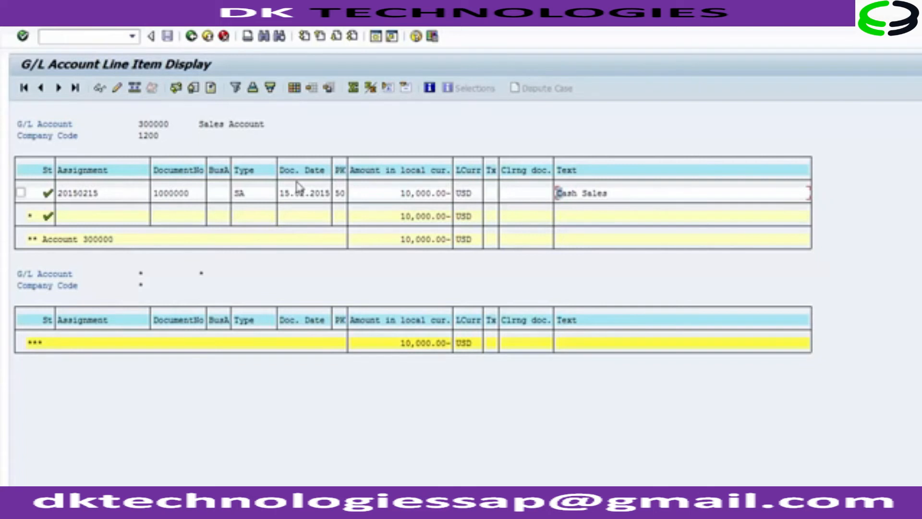
In the layout settings, select Posting Date, Line item, Fiscal Year and Reference among the hidden fields.
{"action": "left_click", "coordinate": [294, 89]}
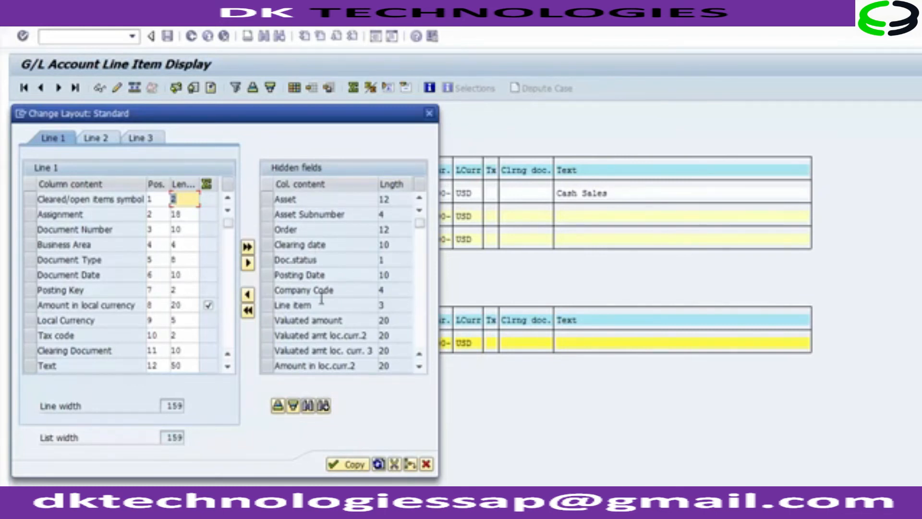
{"action": "left_click", "coordinate": [266, 278]}
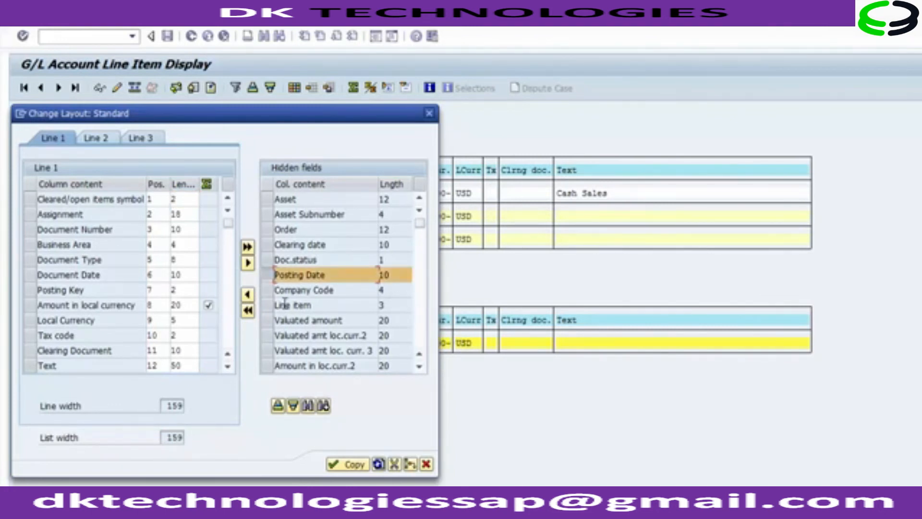
{"action": "left_click", "coordinate": [268, 305]}
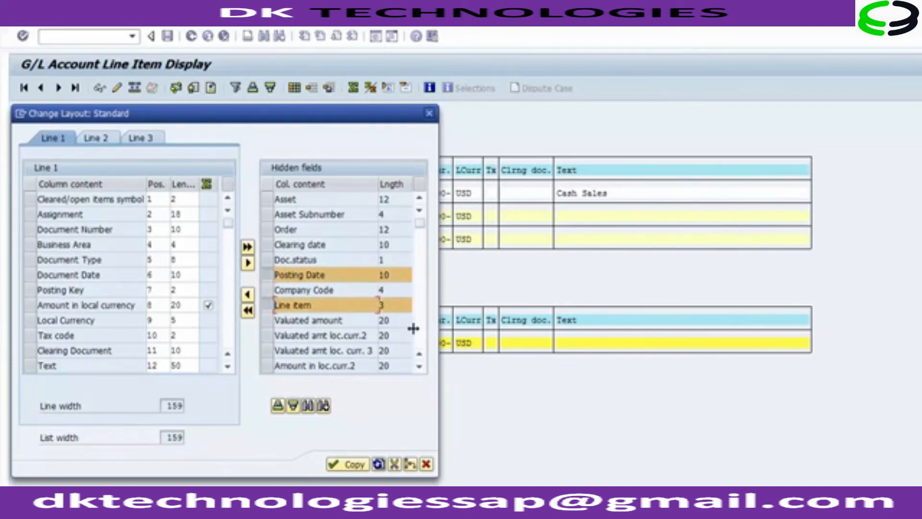
{"action": "left_click", "coordinate": [421, 349]}
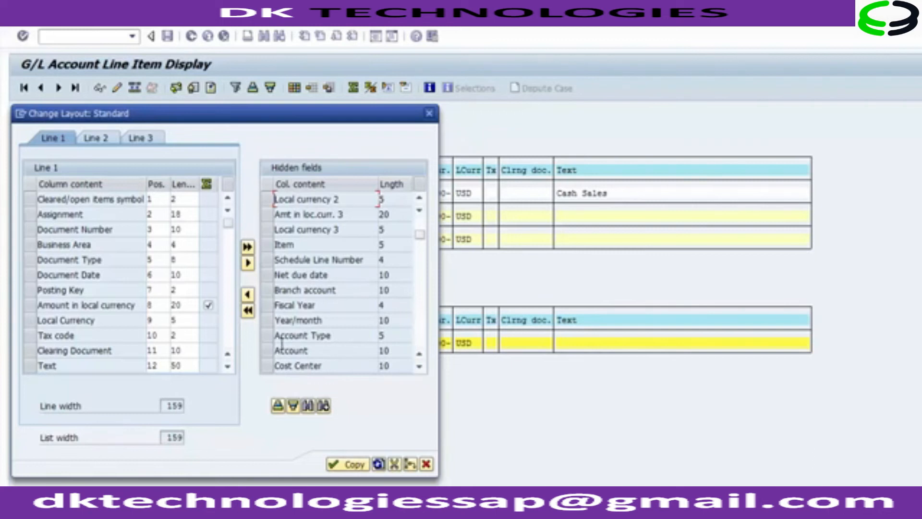
{"action": "left_click", "coordinate": [268, 306]}
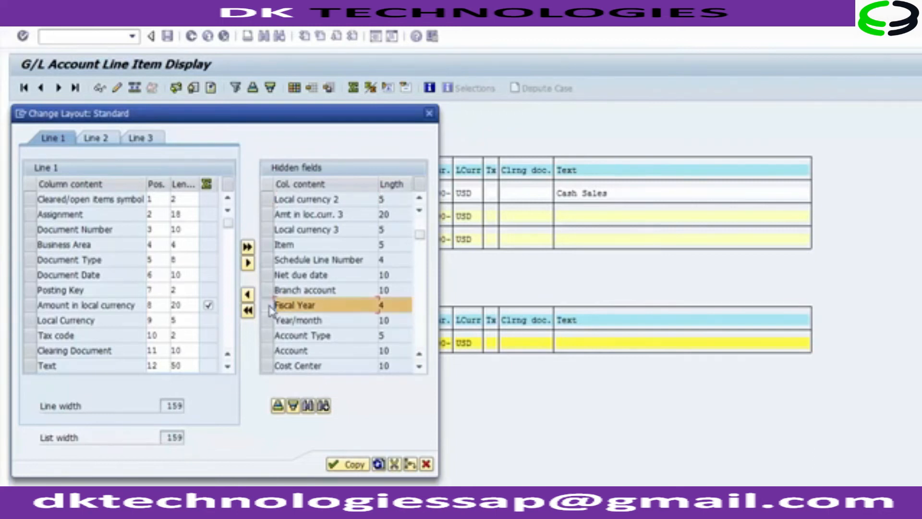
{"action": "left_click", "coordinate": [421, 339]}
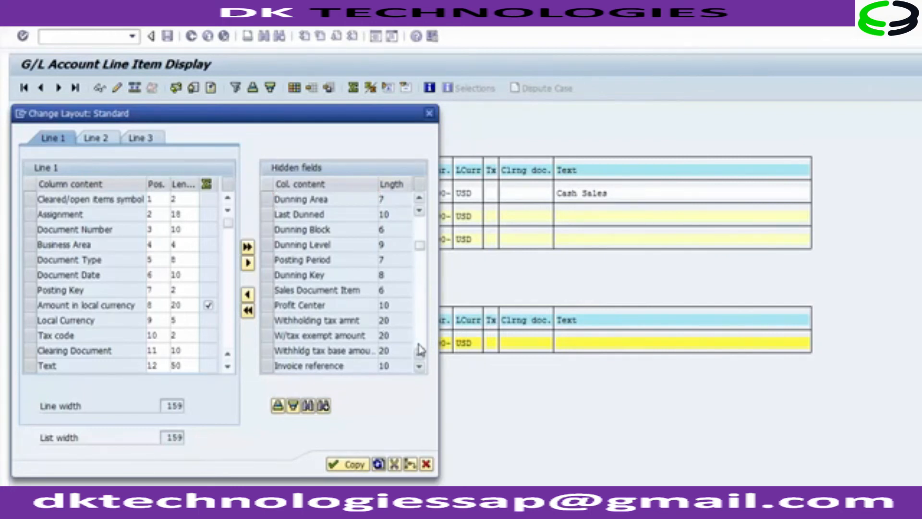
{"action": "left_click", "coordinate": [421, 350]}
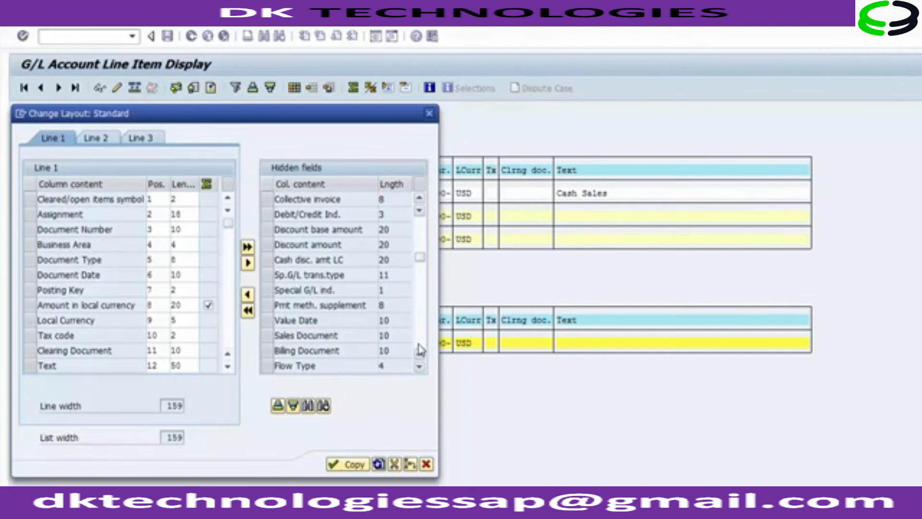
{"action": "left_click", "coordinate": [421, 350]}
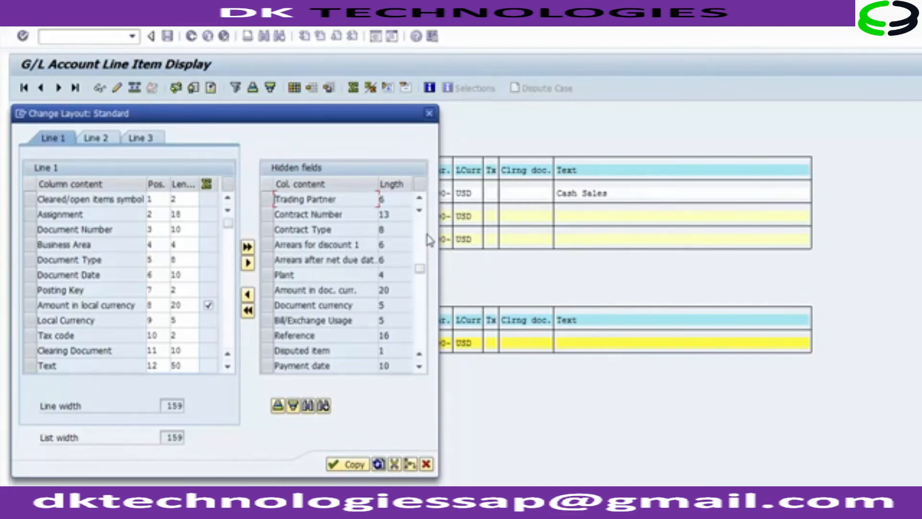
{"action": "left_click", "coordinate": [265, 336]}
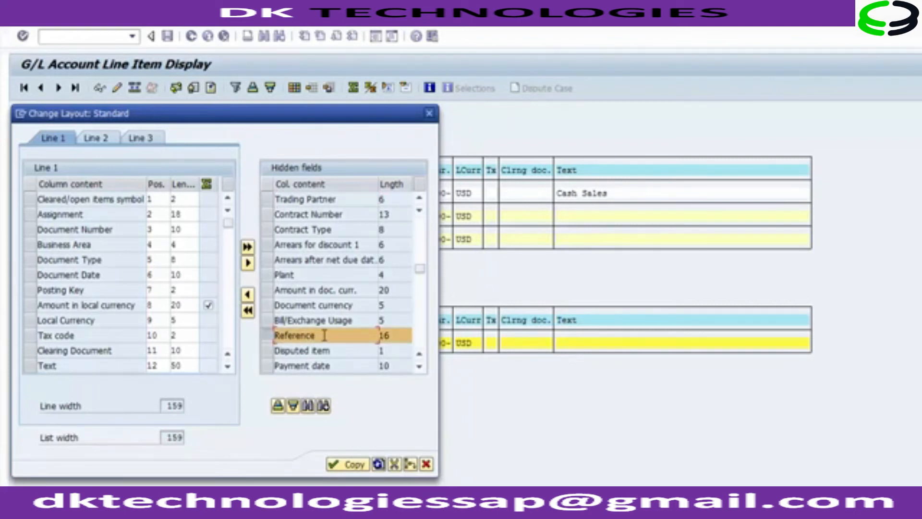
Move the selected fields into the displayed columns and apply the layout to the list.
{"action": "left_click", "coordinate": [247, 295]}
{"action": "left_click", "coordinate": [247, 295]}
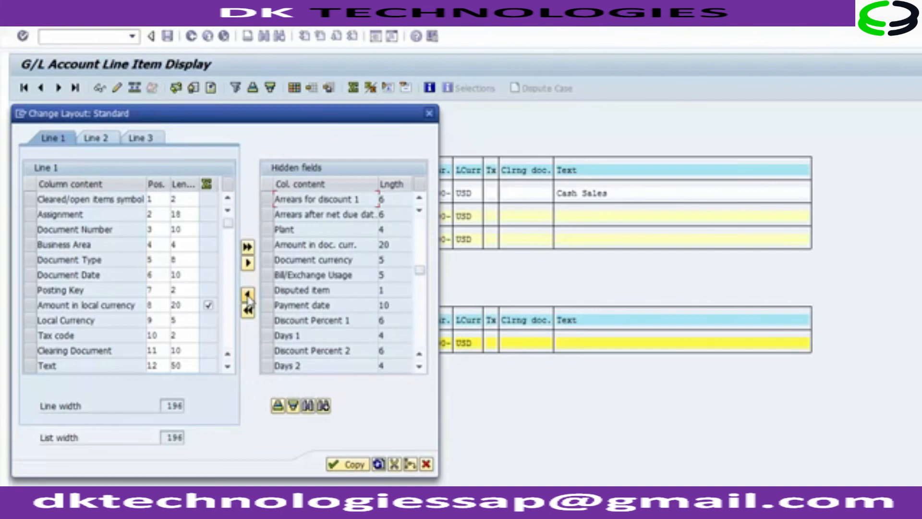
{"action": "scroll", "coordinate": [215, 339], "scroll_direction": "down", "scroll_amount": 4}
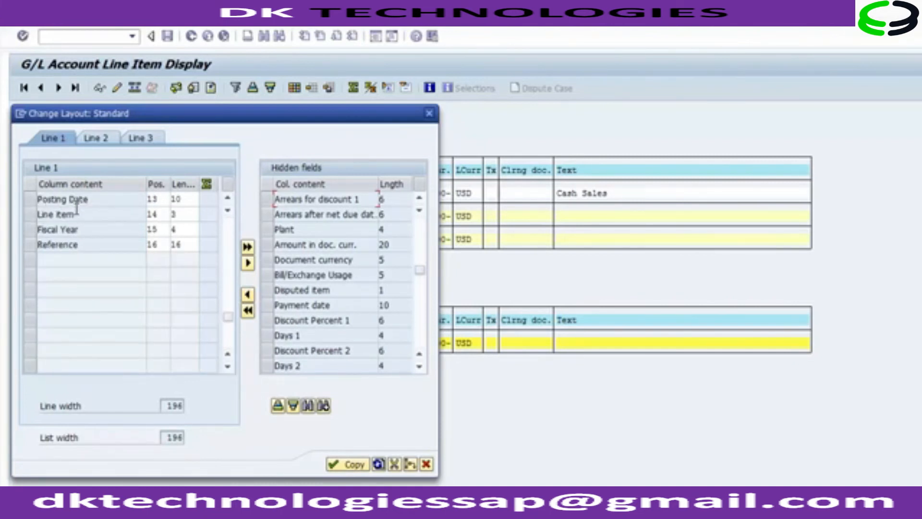
{"action": "left_click", "coordinate": [78, 244]}
{"action": "left_click", "coordinate": [347, 464]}
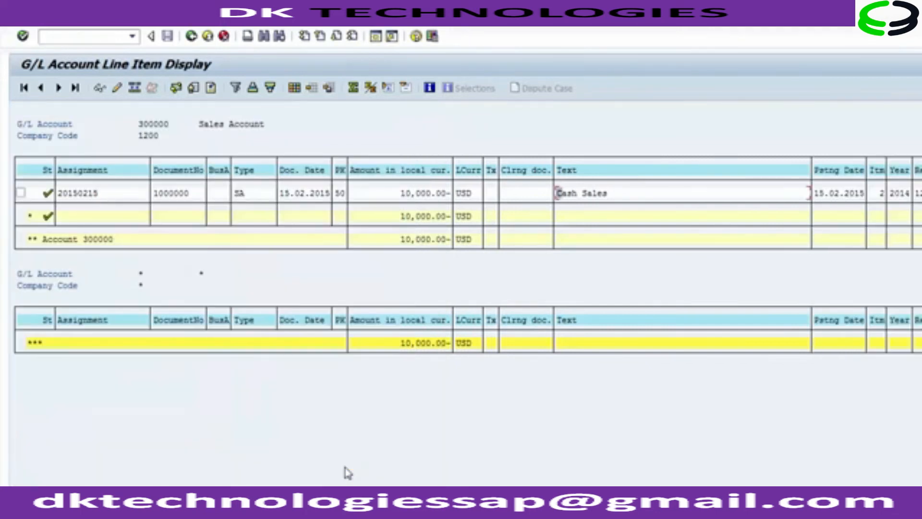
{"action": "left_click", "coordinate": [875, 486]}
{"action": "left_click", "coordinate": [790, 170]}
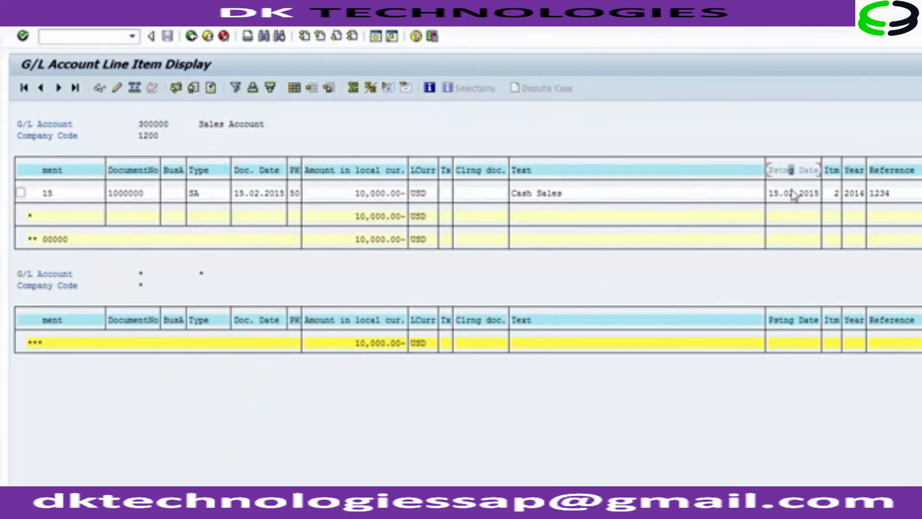
{"action": "left_click", "coordinate": [786, 192]}
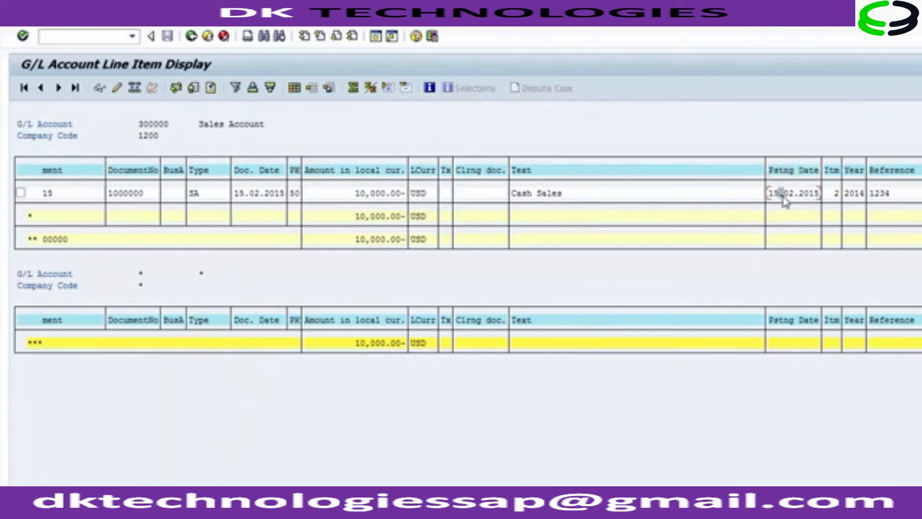
{"action": "left_click", "coordinate": [836, 193]}
{"action": "left_click", "coordinate": [872, 193]}
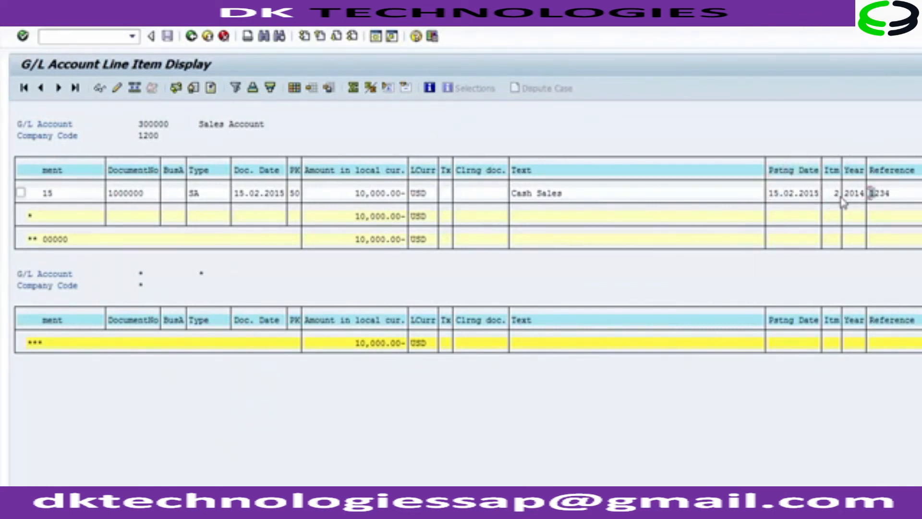
{"action": "left_click", "coordinate": [807, 193]}
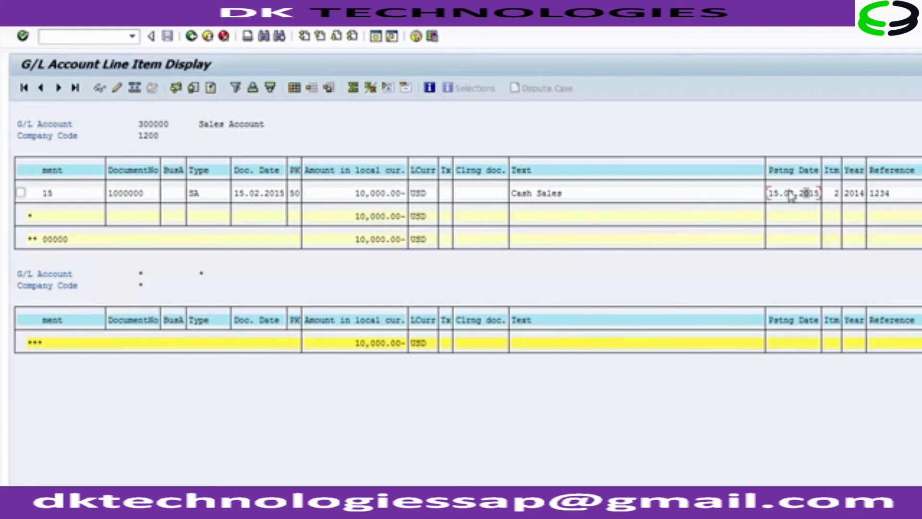
{"action": "left_click", "coordinate": [856, 194]}
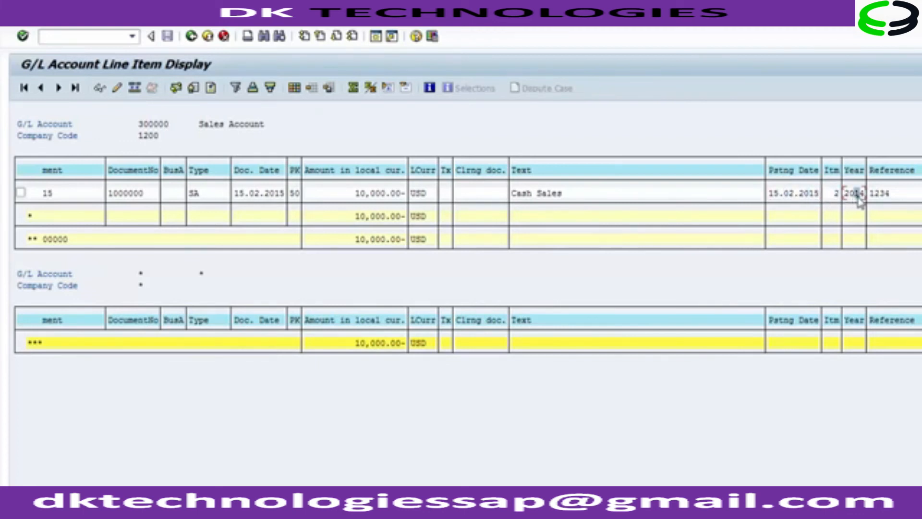
{"action": "left_click", "coordinate": [879, 194]}
Change the FBL3N selection to G/L account 100000 with company code 1000.
{"action": "left_click", "coordinate": [192, 37]}
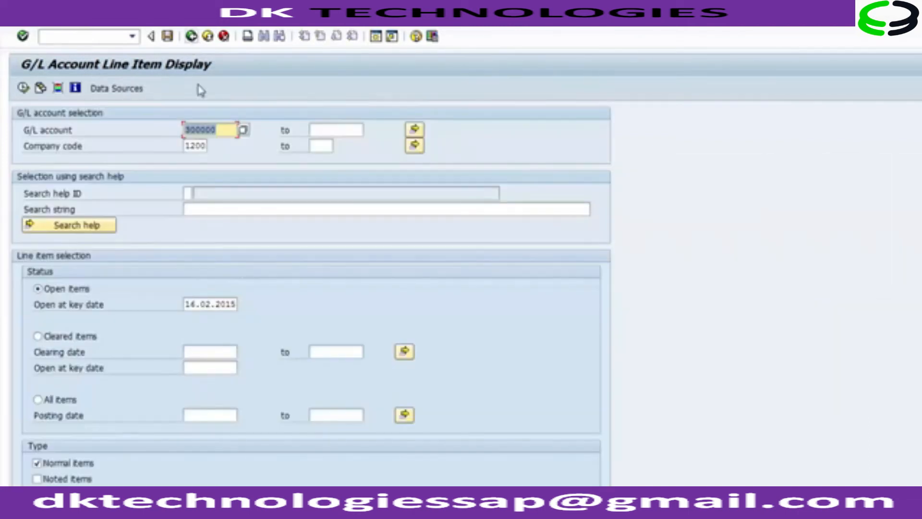
{"action": "left_click", "coordinate": [193, 145]}
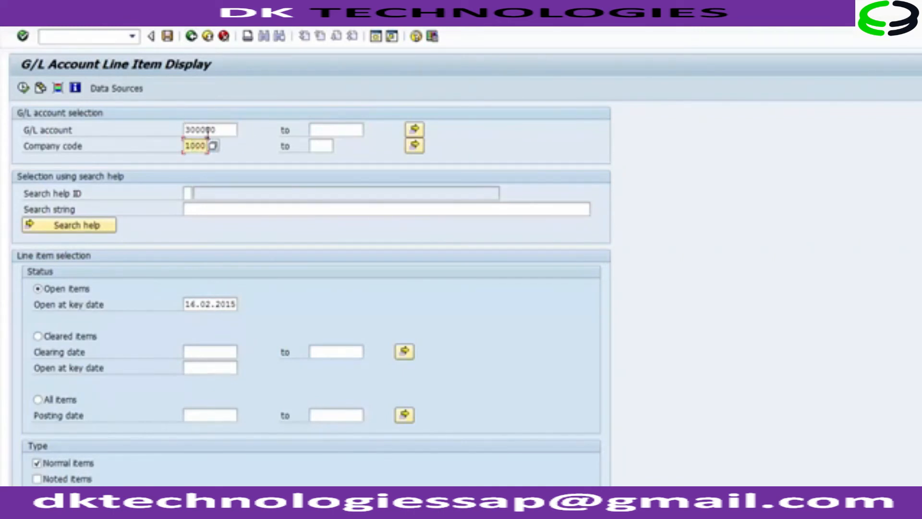
{"action": "left_click", "coordinate": [226, 130]}
{"action": "key", "text": "BackSpace"}
{"action": "key", "text": "BackSpace"}
{"action": "key", "text": "BackSpace"}
{"action": "key", "text": "BackSpace"}
{"action": "key", "text": "BackSpace"}
{"action": "key", "text": "BackSpace"}
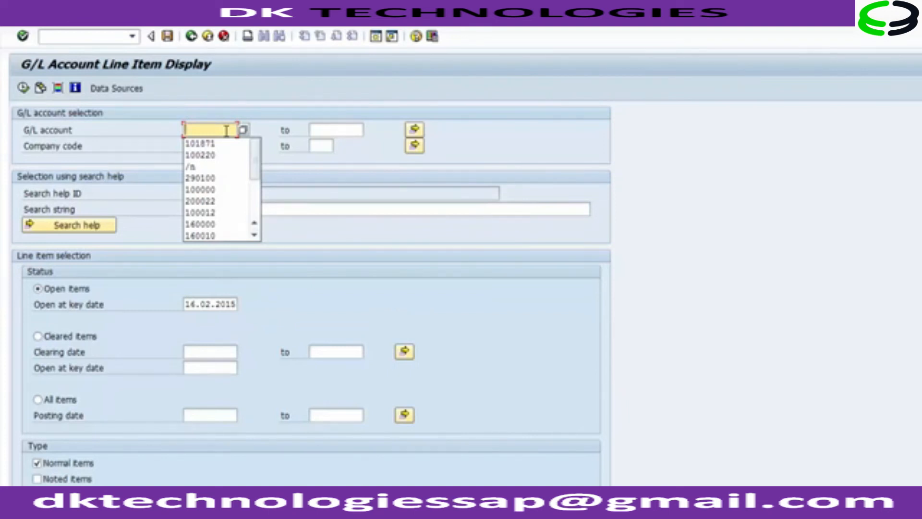
{"action": "left_click", "coordinate": [222, 190]}
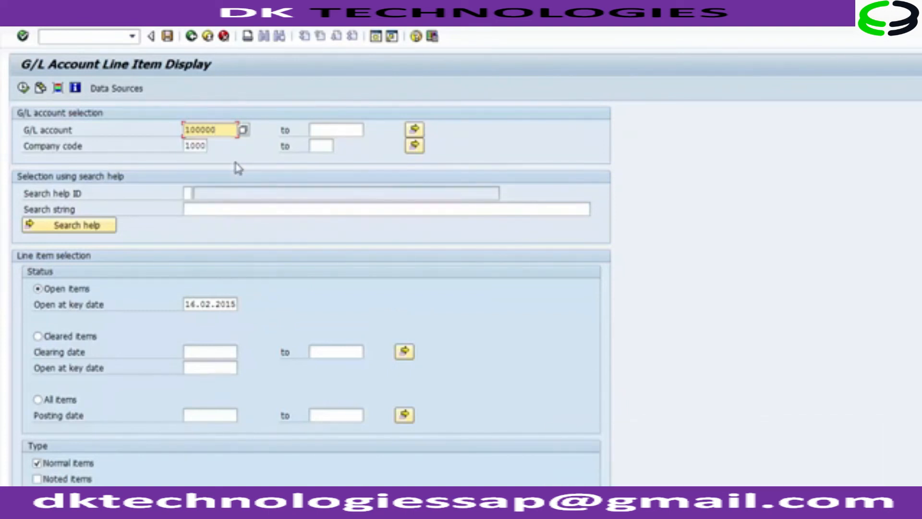
{"action": "mouse_move", "coordinate": [188, 145]}
{"action": "left_mouse_down"}
{"action": "mouse_move", "coordinate": [210, 145]}
{"action": "mouse_move", "coordinate": [185, 131]}
{"action": "left_mouse_up"}
{"action": "left_click", "coordinate": [222, 131]}
{"action": "left_click", "coordinate": [191, 131]}
Run the report and review assignments, documents 100005 and 100006, business area PA01, and types KR/RE.
{"action": "left_click", "coordinate": [23, 93]}
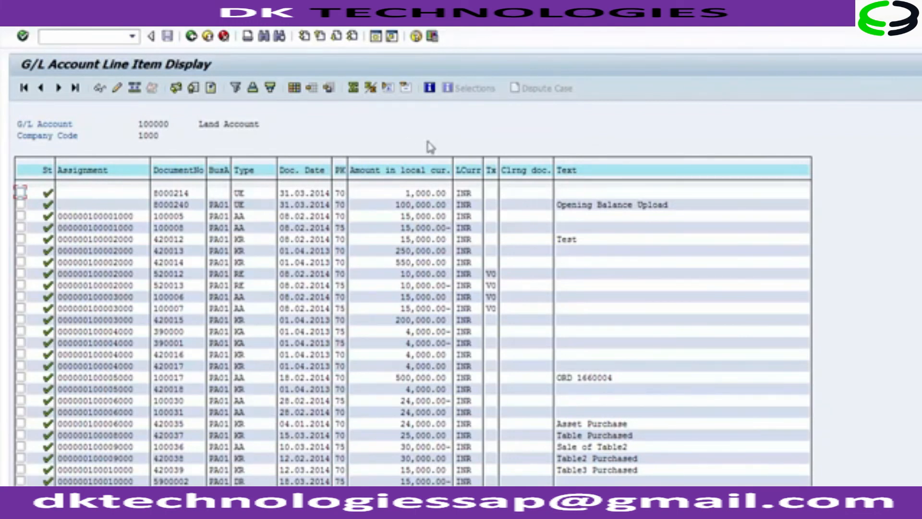
{"action": "left_click", "coordinate": [90, 217]}
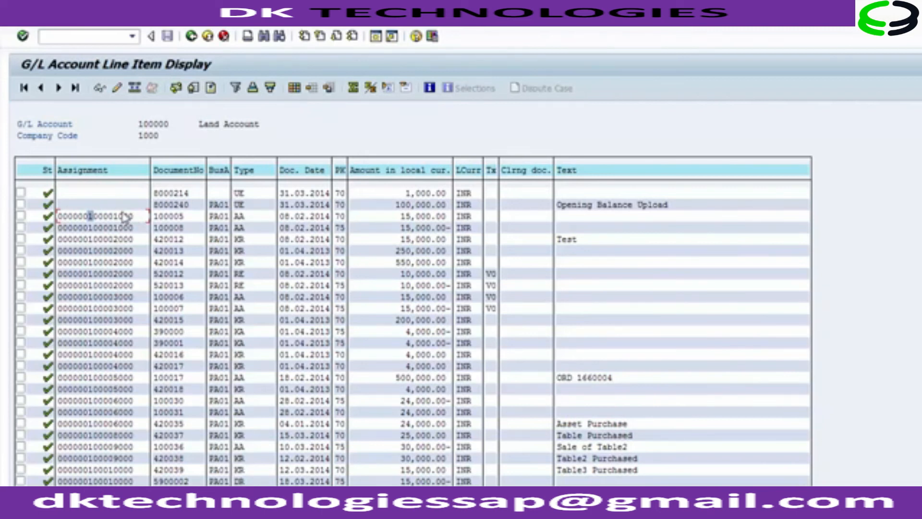
{"action": "left_click", "coordinate": [169, 216]}
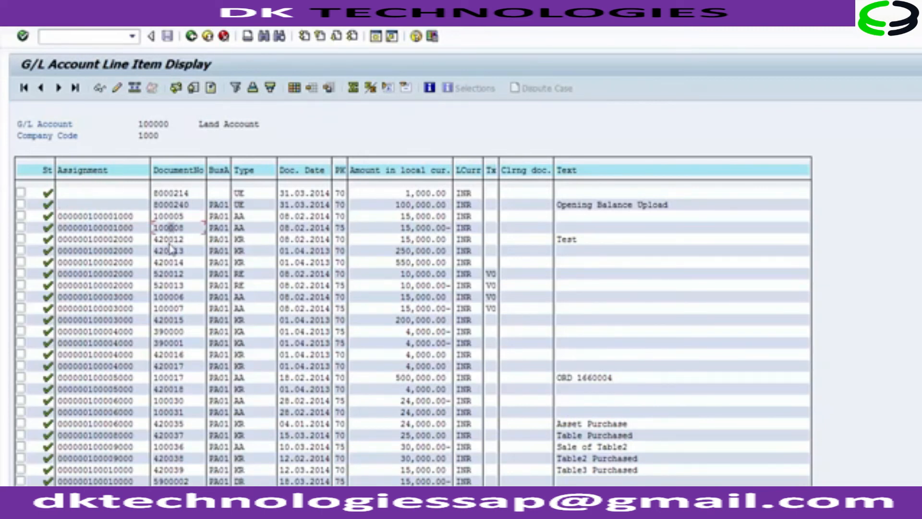
{"action": "left_click", "coordinate": [171, 298]}
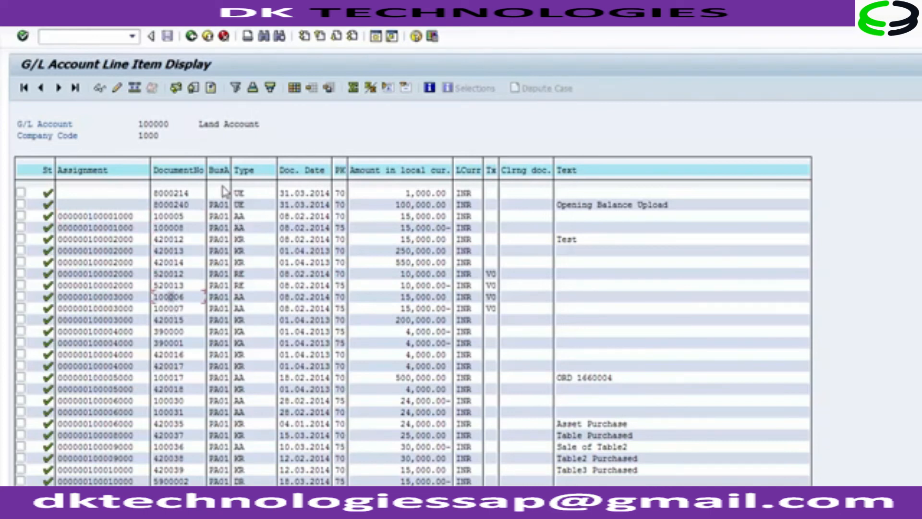
{"action": "left_click", "coordinate": [218, 205]}
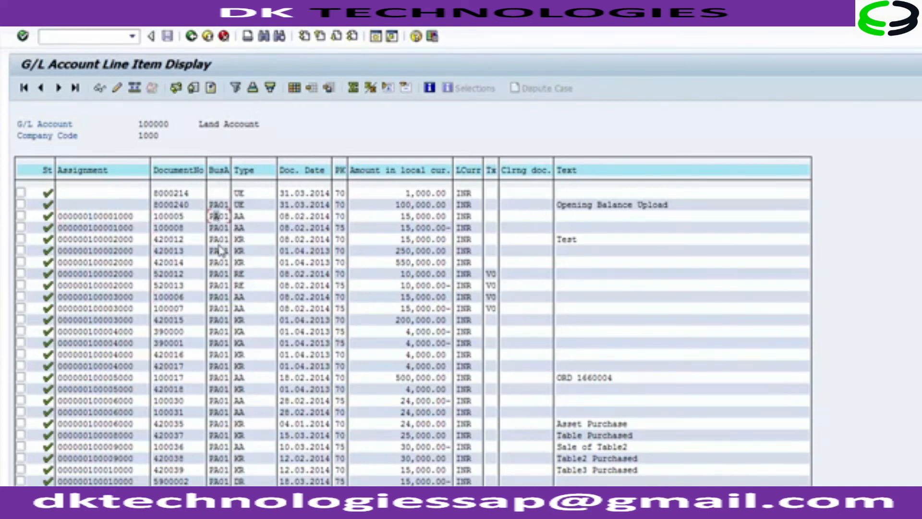
{"action": "left_click", "coordinate": [218, 297]}
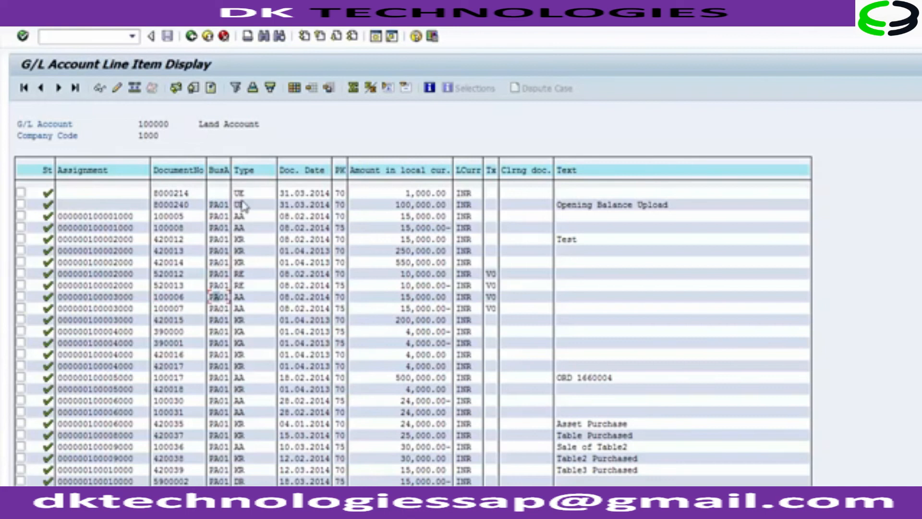
{"action": "left_click", "coordinate": [240, 239]}
{"action": "left_click", "coordinate": [242, 274]}
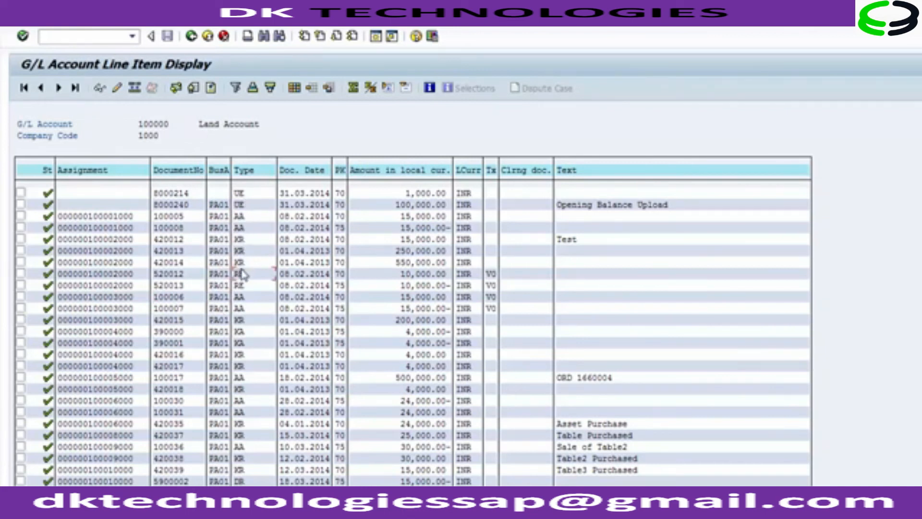
Review document date 31.03.2014, amounts 550,000.00 and 4,000.00-, tax code VO, and item texts.
{"action": "left_click", "coordinate": [291, 194]}
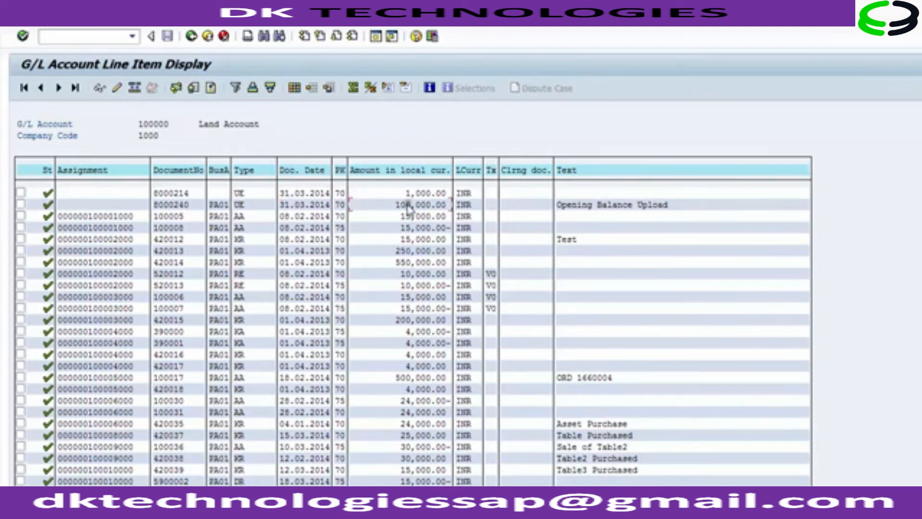
{"action": "left_click", "coordinate": [413, 263]}
{"action": "left_click", "coordinate": [418, 331]}
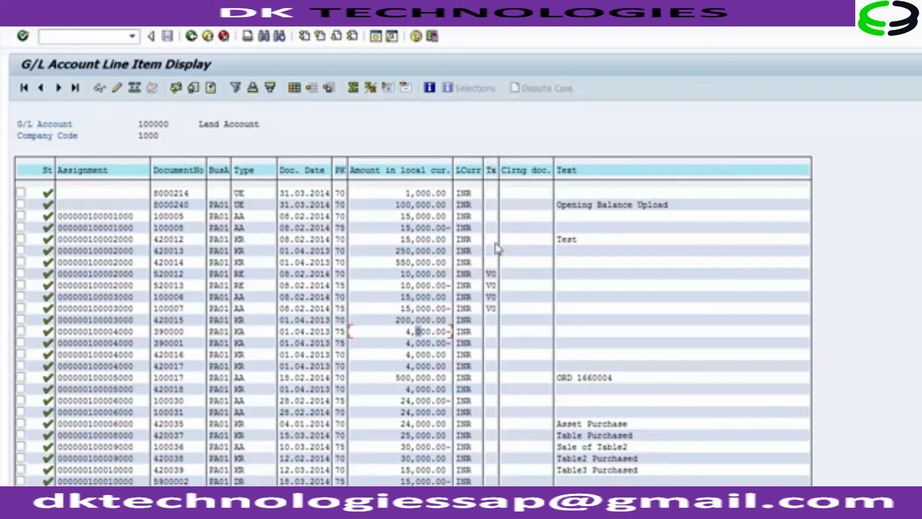
{"action": "left_click", "coordinate": [490, 308]}
{"action": "left_click", "coordinate": [576, 424]}
{"action": "left_click", "coordinate": [575, 446]}
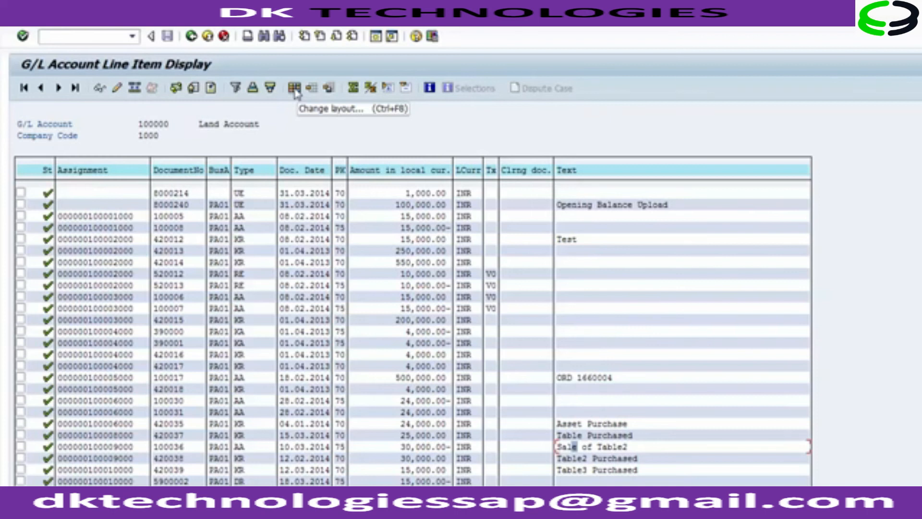
Move Posting Date, Fiscal Year and Profit Center from hidden fields into the columns and apply the layout.
{"action": "left_click", "coordinate": [294, 88]}
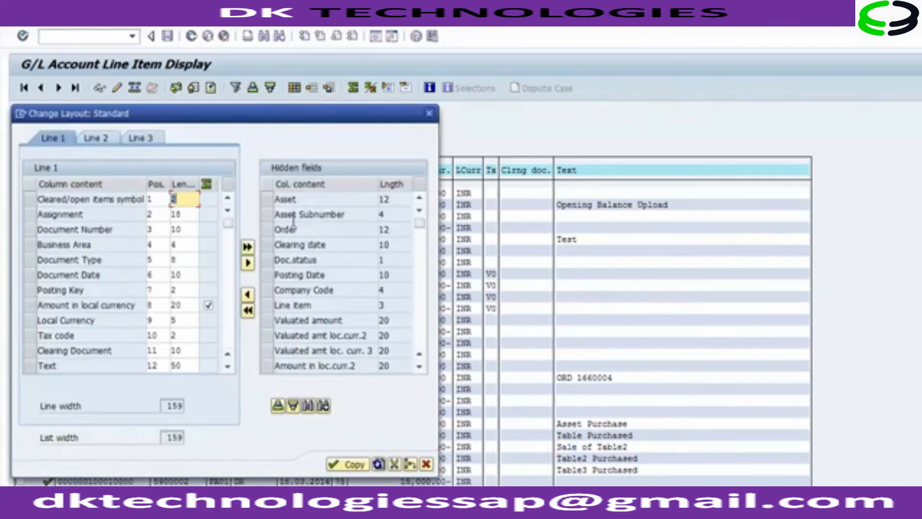
{"action": "left_click", "coordinate": [271, 274]}
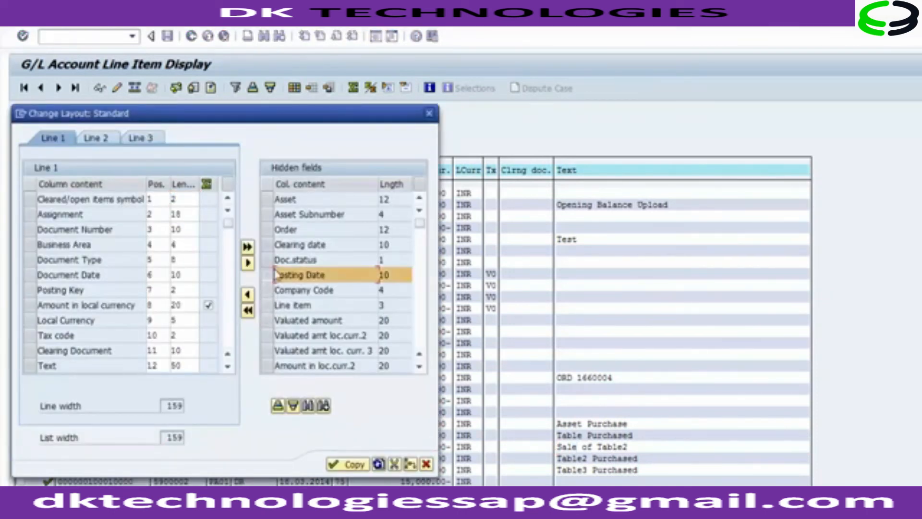
{"action": "scroll", "coordinate": [416, 338], "scroll_direction": "down", "scroll_amount": 4}
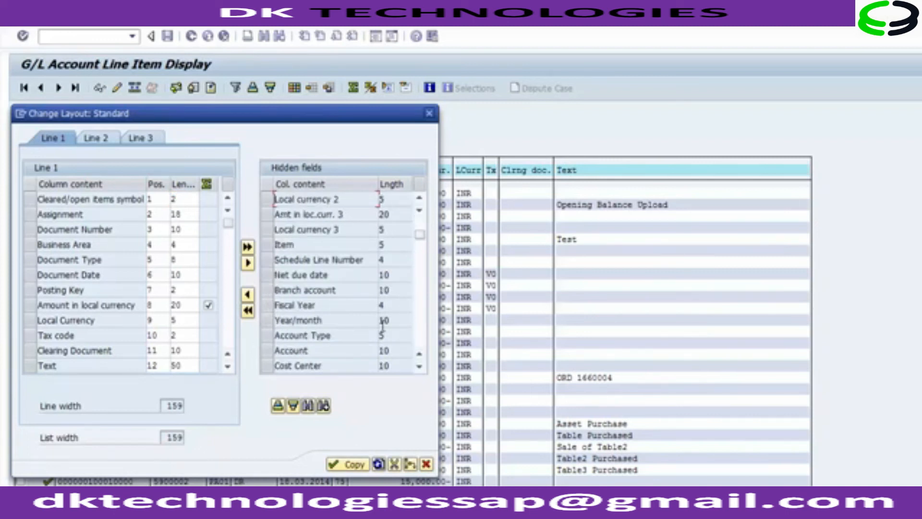
{"action": "left_click", "coordinate": [265, 308]}
{"action": "scroll", "coordinate": [423, 339], "scroll_direction": "down", "scroll_amount": 4}
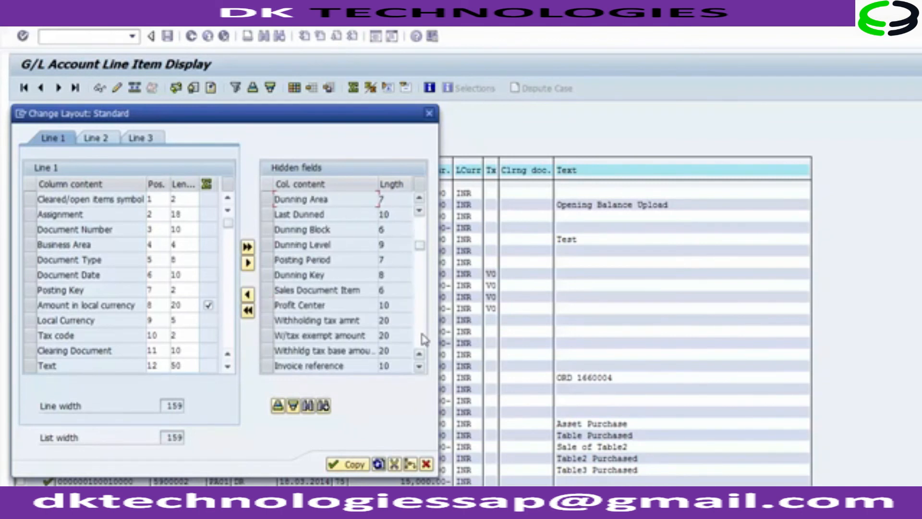
{"action": "scroll", "coordinate": [424, 339], "scroll_direction": "down", "scroll_amount": 4}
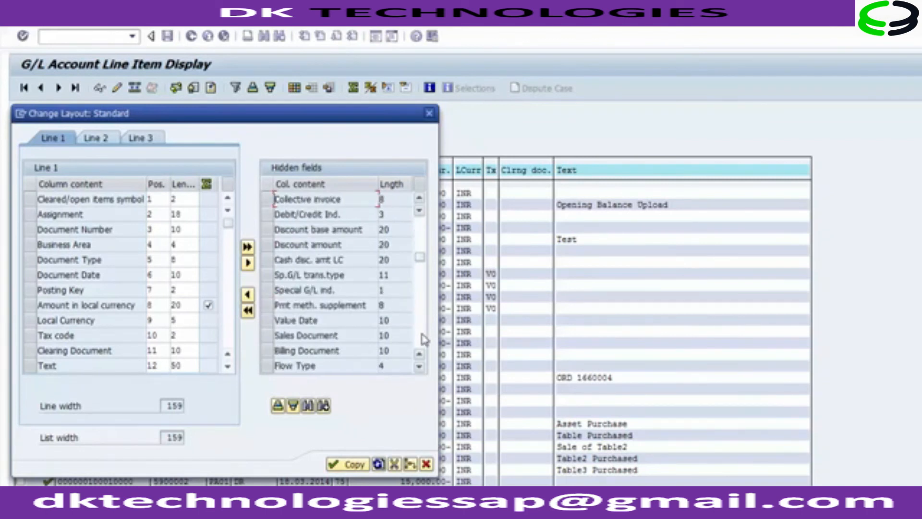
{"action": "scroll", "coordinate": [425, 235], "scroll_direction": "up", "scroll_amount": 4}
{"action": "left_click", "coordinate": [268, 307]}
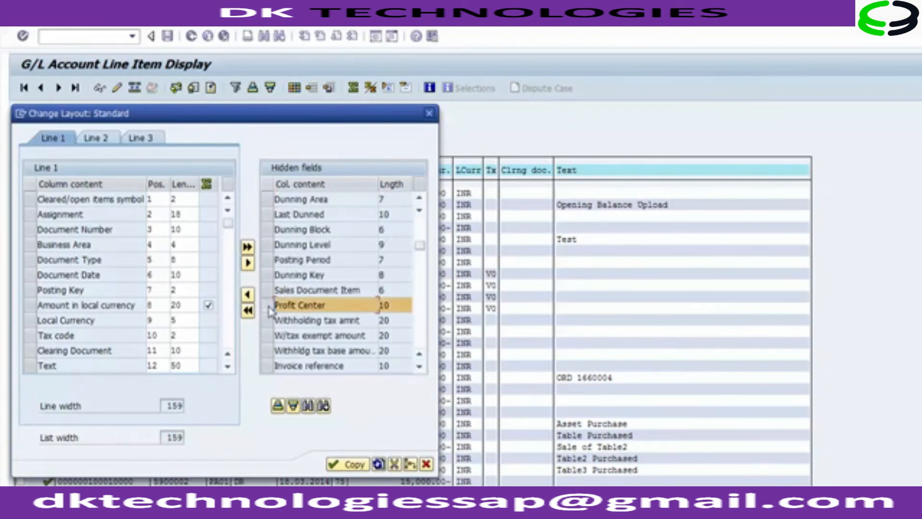
{"action": "left_click", "coordinate": [247, 293]}
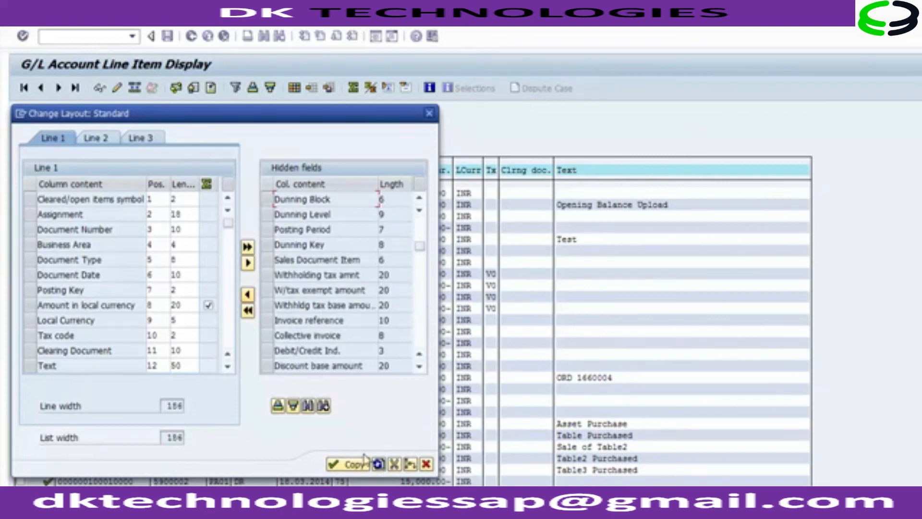
{"action": "left_click", "coordinate": [349, 465]}
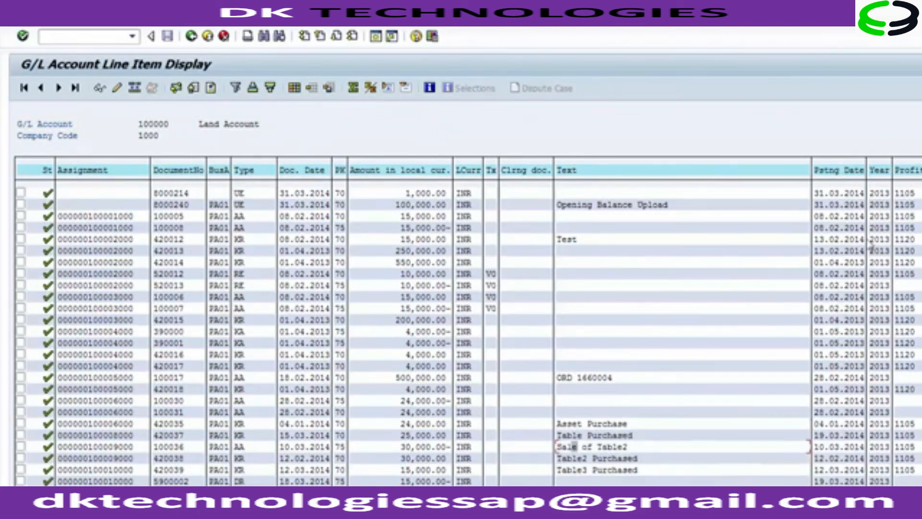
Check the Year column and the 748,330.42 total, then go back twice to SAP Easy Access.
{"action": "left_click", "coordinate": [886, 193]}
{"action": "scroll", "coordinate": [461, 332], "scroll_direction": "down", "scroll_amount": 10}
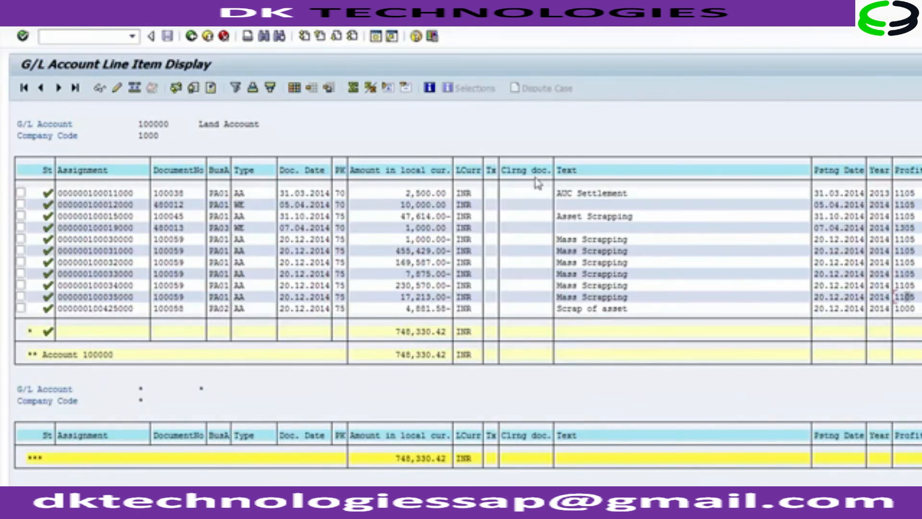
{"action": "left_click", "coordinate": [190, 36]}
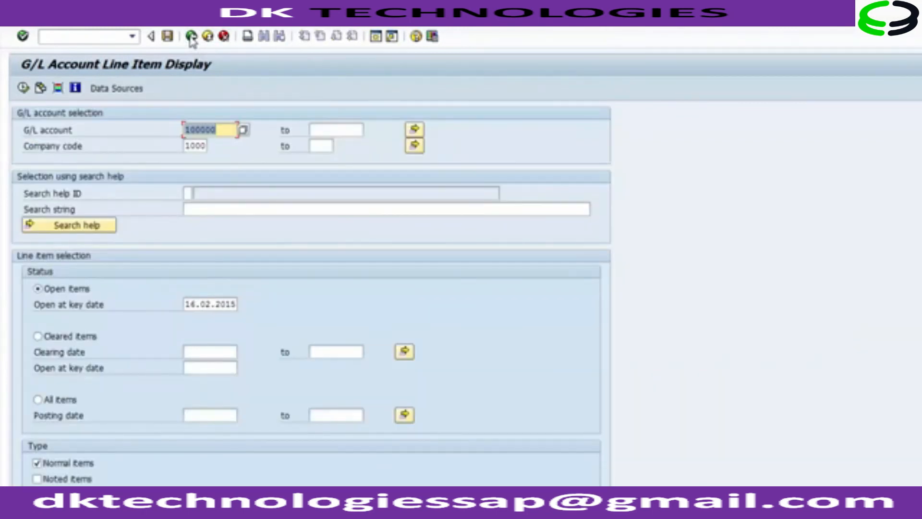
{"action": "left_click", "coordinate": [190, 37]}
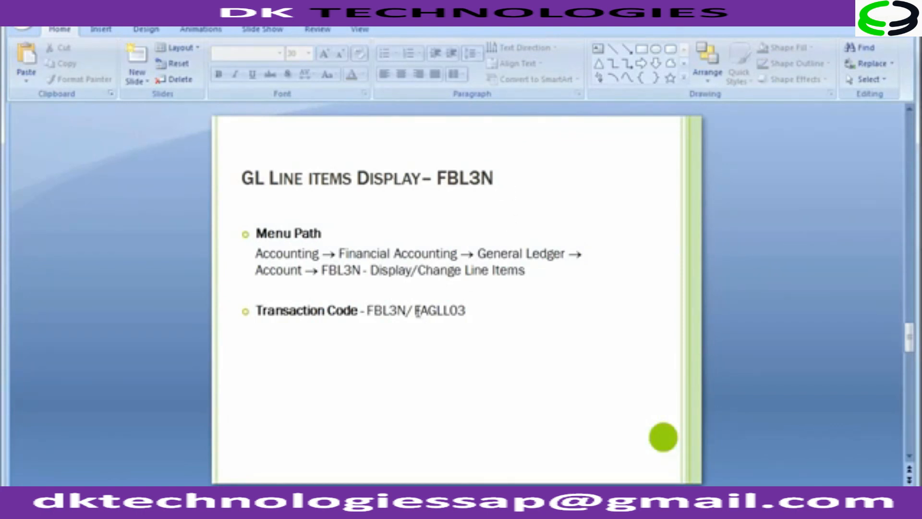
Highlight FAGLL03 on the slide, then advance to the 'Reverse a Document - FB08' slide.
{"action": "left_click_drag", "start_coordinate": [416, 311], "coordinate": [470, 312]}
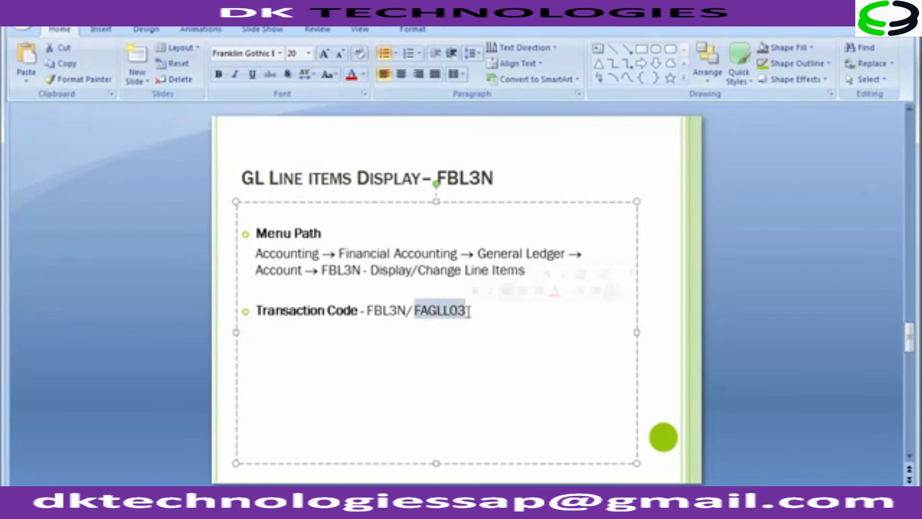
{"action": "left_click", "coordinate": [191, 285]}
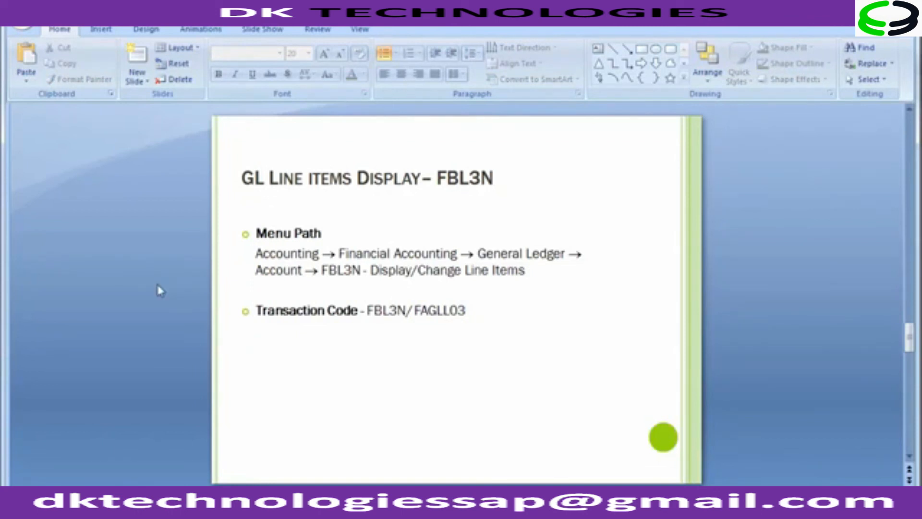
{"action": "scroll", "coordinate": [150, 249], "scroll_direction": "down", "scroll_amount": 1}
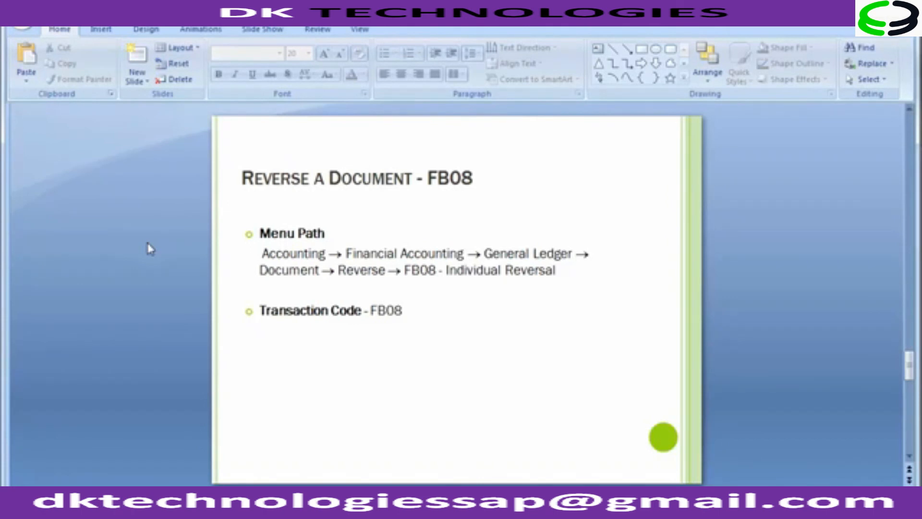
Switch to SAP Easy Access and enter transaction code FB08.
{"action": "mouse_move", "coordinate": [390, 507]}
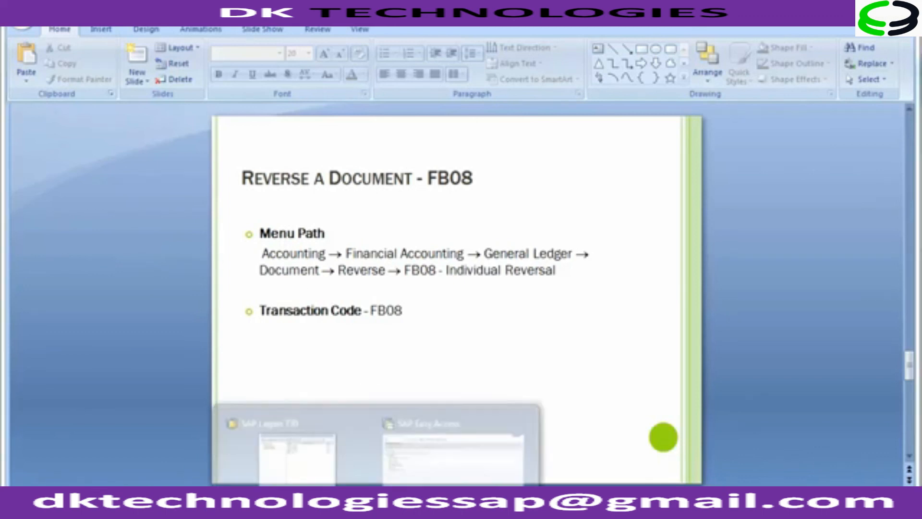
{"action": "left_click", "coordinate": [439, 472]}
{"action": "left_click", "coordinate": [91, 37]}
{"action": "type", "text": "FB08"}
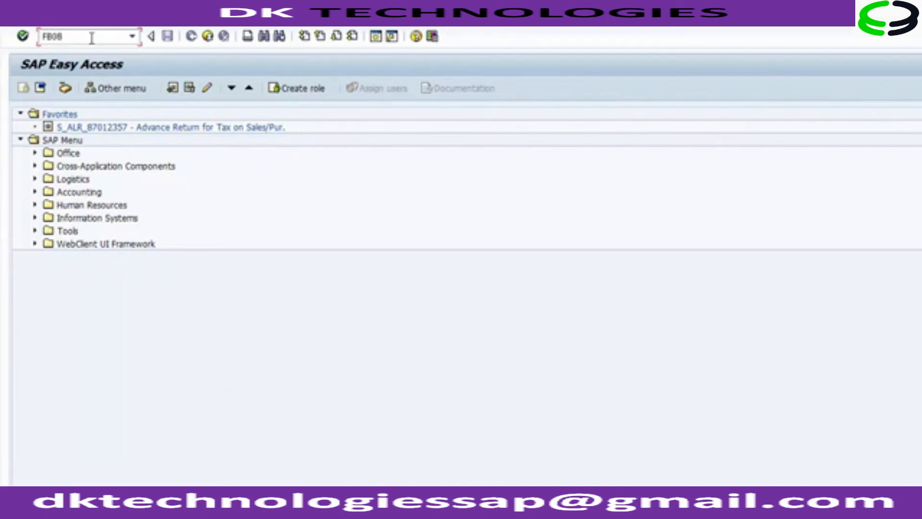
{"action": "key", "text": "Return"}
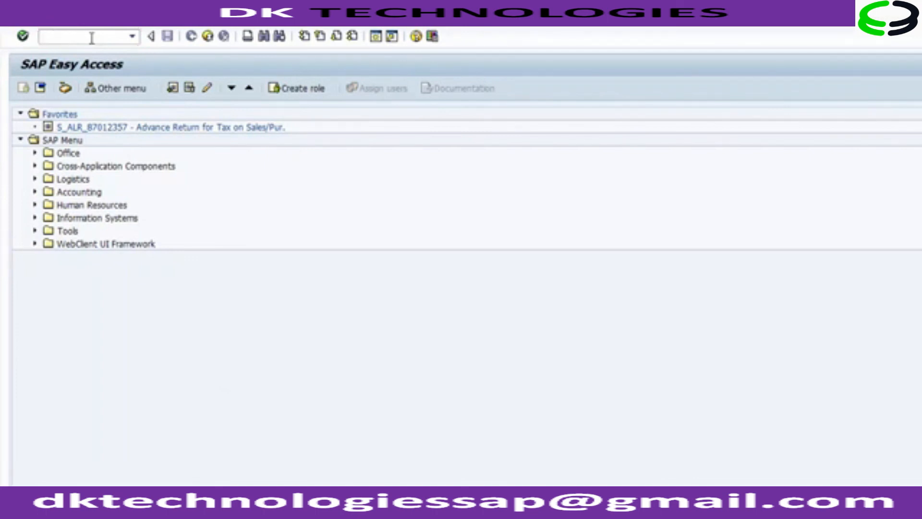